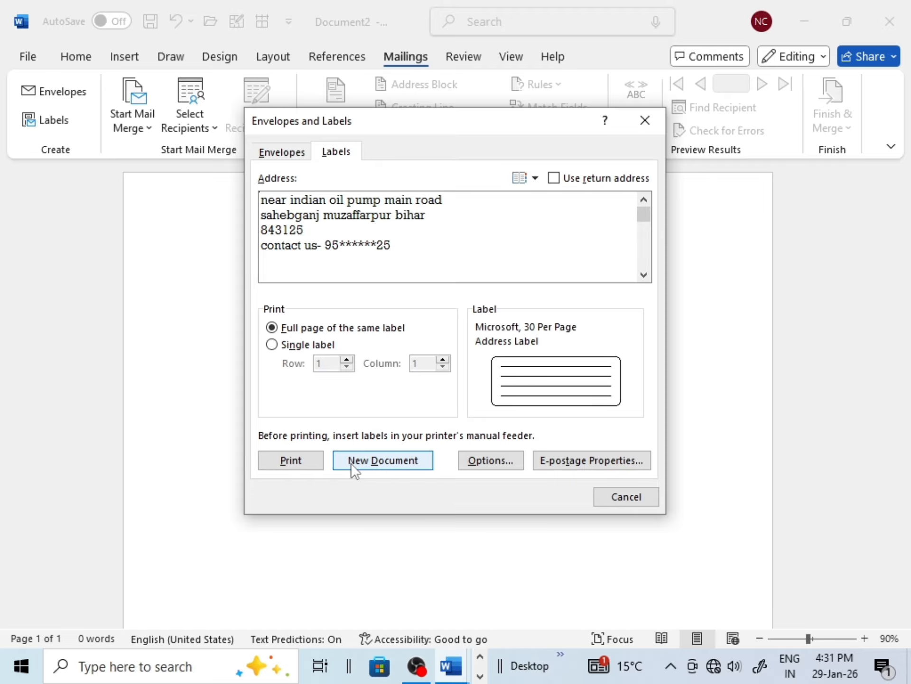
# Create the Labels3 document of 30 identical address labels and scroll through the sheet
pyautogui.click(386, 463)
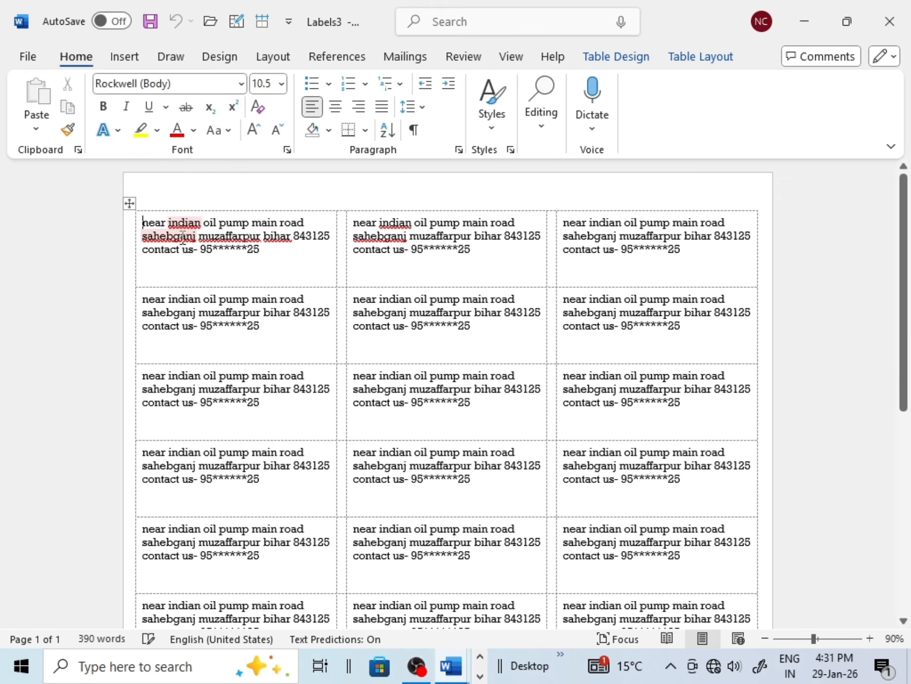
pyautogui.scroll(-3, 375, 380)
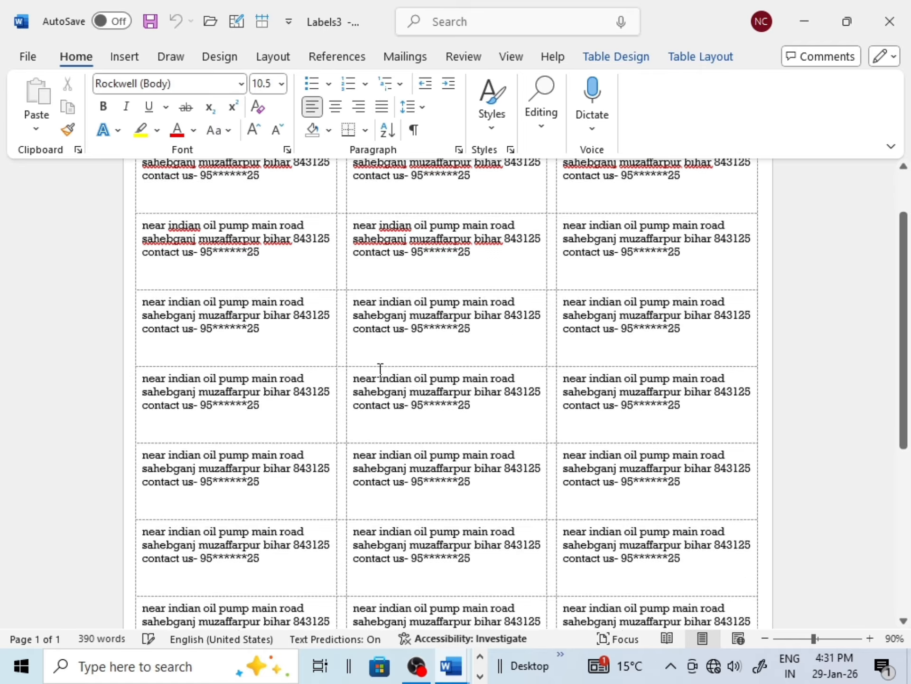
pyautogui.scroll(-5, 380, 370)
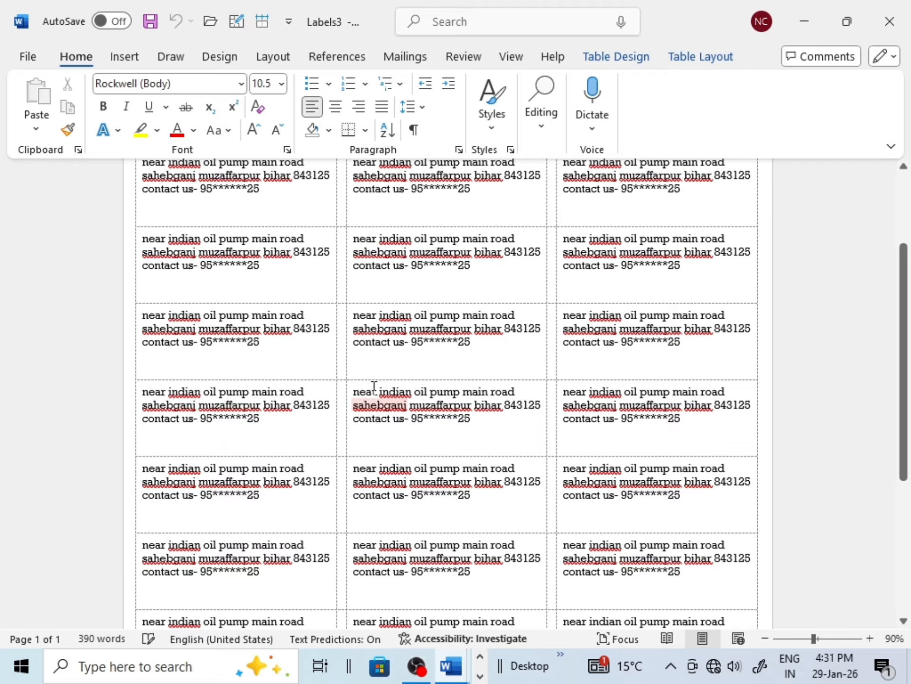
pyautogui.keyDown('ctrl'); pyautogui.scroll(-1, 372, 386); pyautogui.keyUp('ctrl')
pyautogui.keyDown('ctrl'); pyautogui.scroll(-3, 364, 380); pyautogui.keyUp('ctrl')
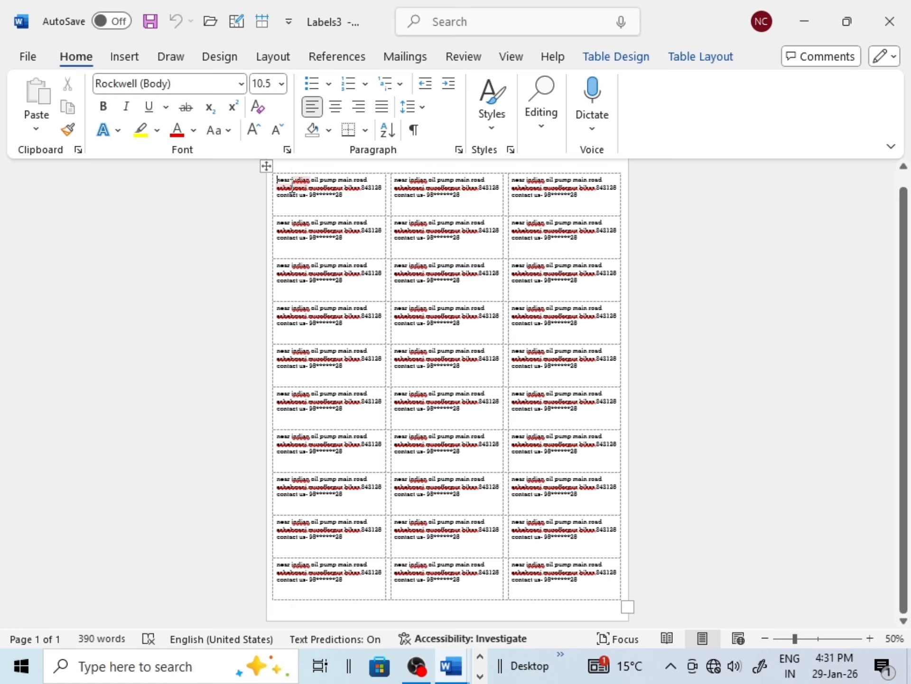
pyautogui.scroll(3, 413, 233)
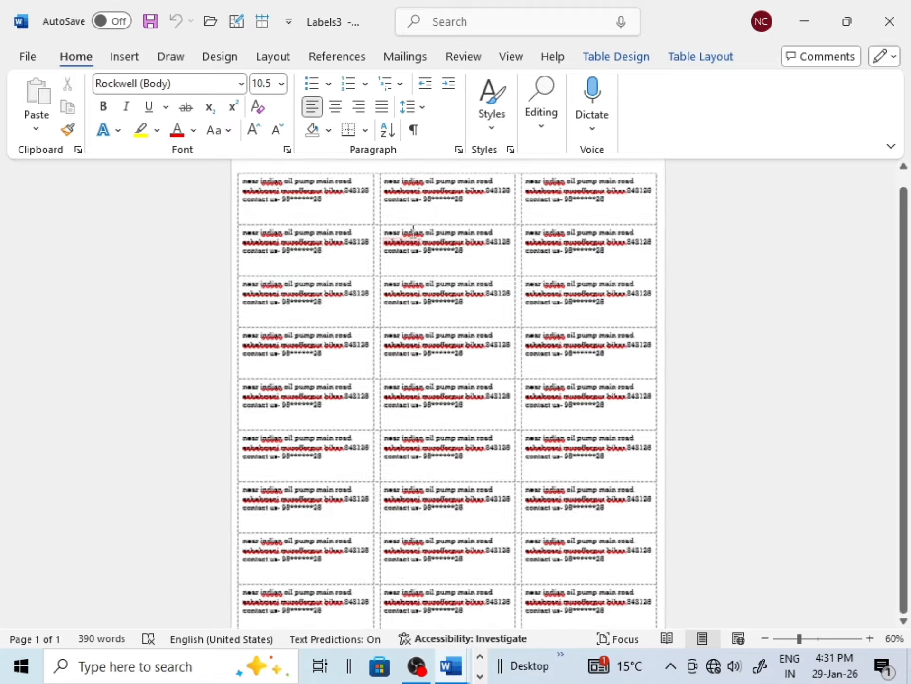
pyautogui.scroll(1, 404, 243)
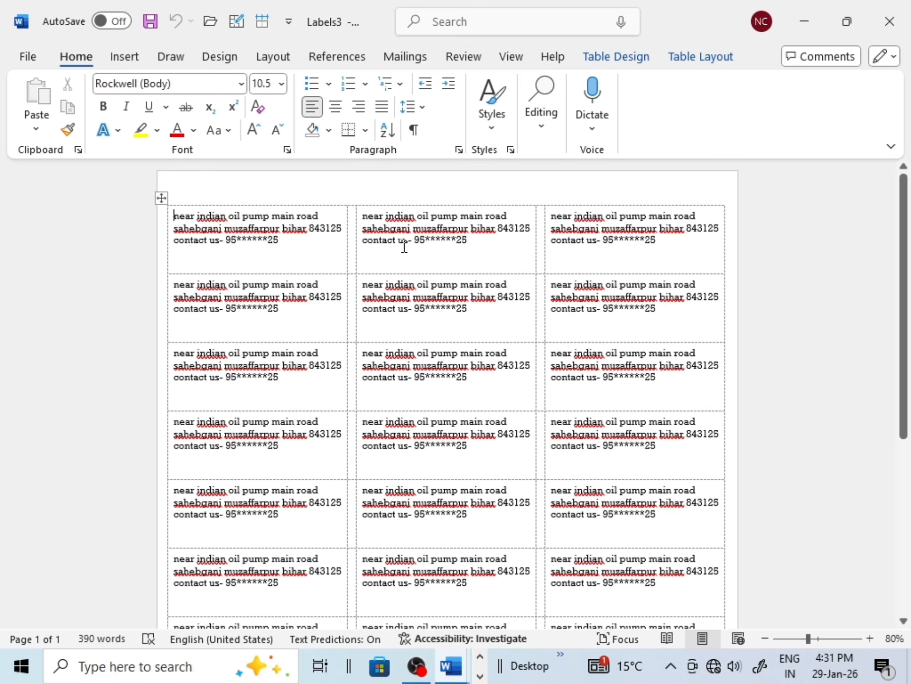
pyautogui.scroll(2, 346, 258)
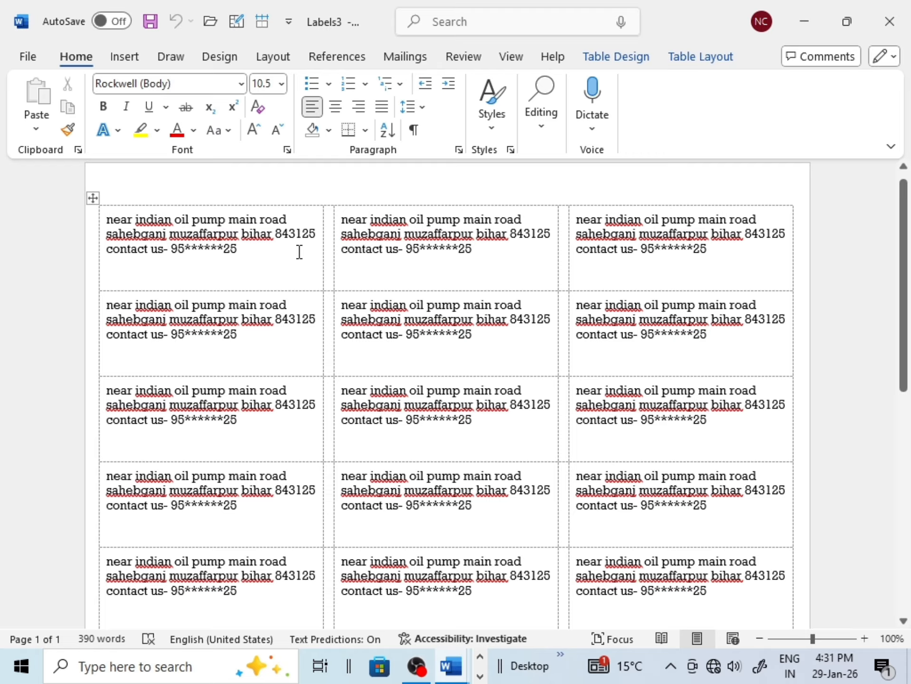
# Launch the Step-by-Step Mail Merge Wizard, then start a blank Document4 with Ctrl+N
pyautogui.click(406, 57)
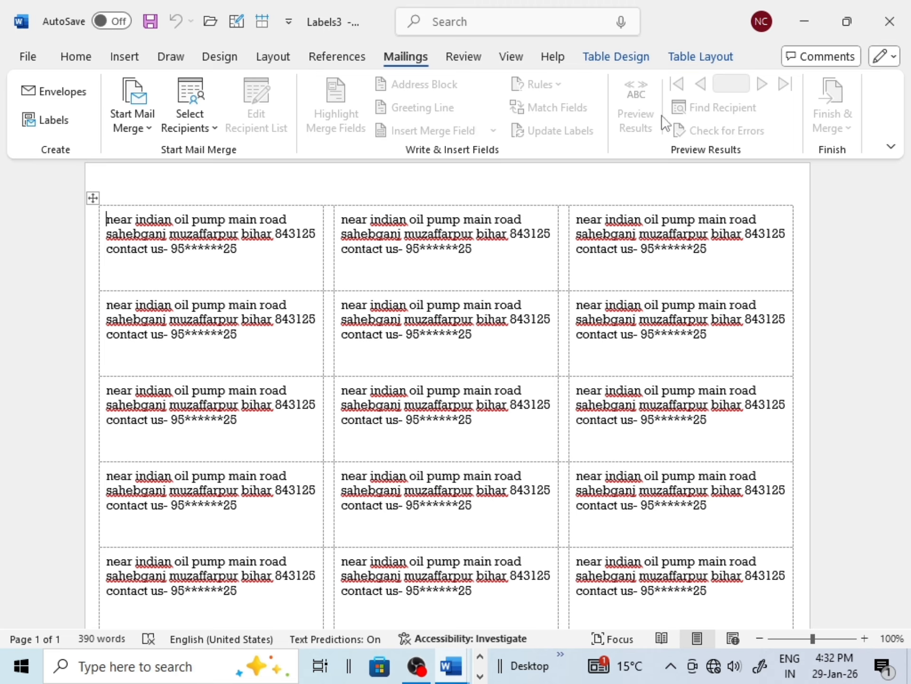
pyautogui.click(134, 124)
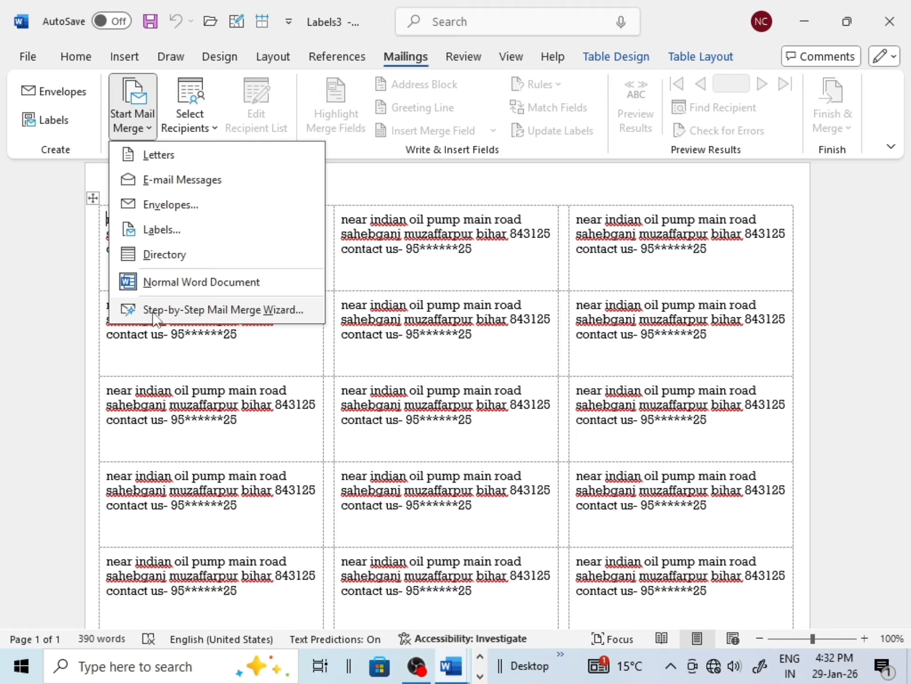
pyautogui.click(187, 310)
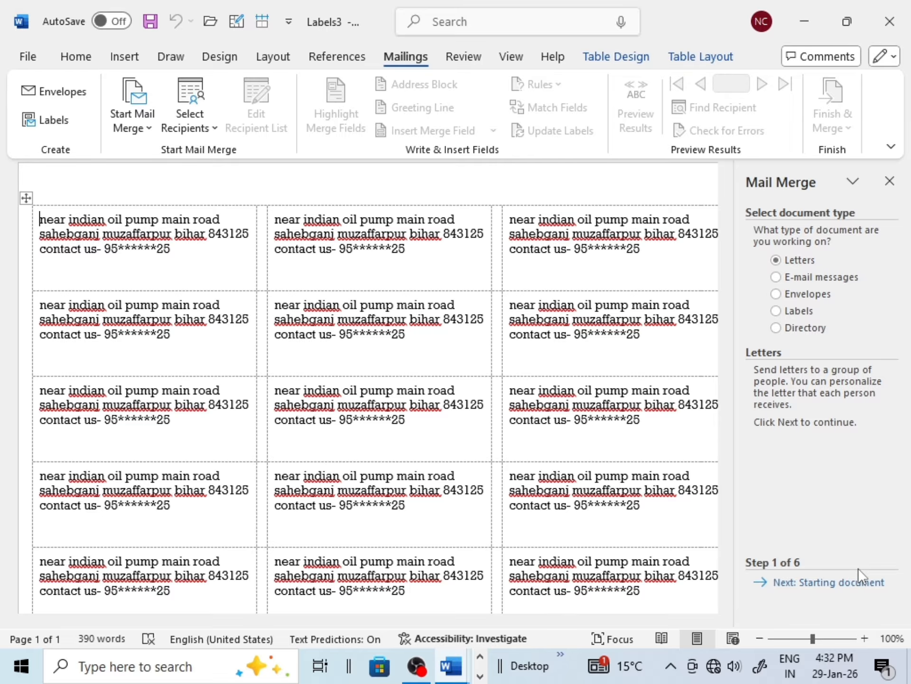
pyautogui.click(413, 272)
pyautogui.hotkey('ctrl', 'n')
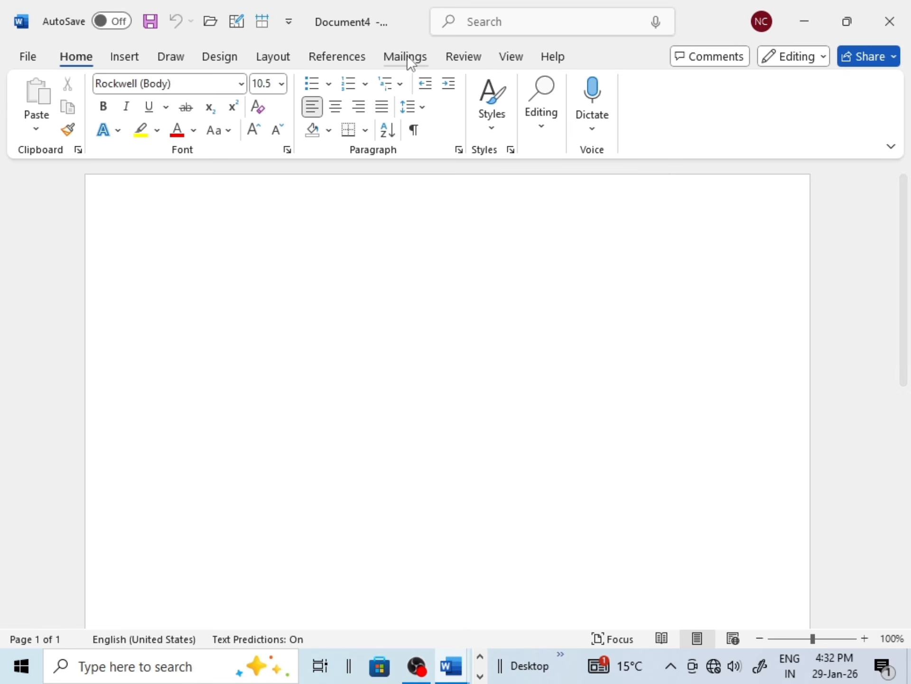
# Fill Document4 with five sample paragraphs using =rand()
pyautogui.click(407, 57)
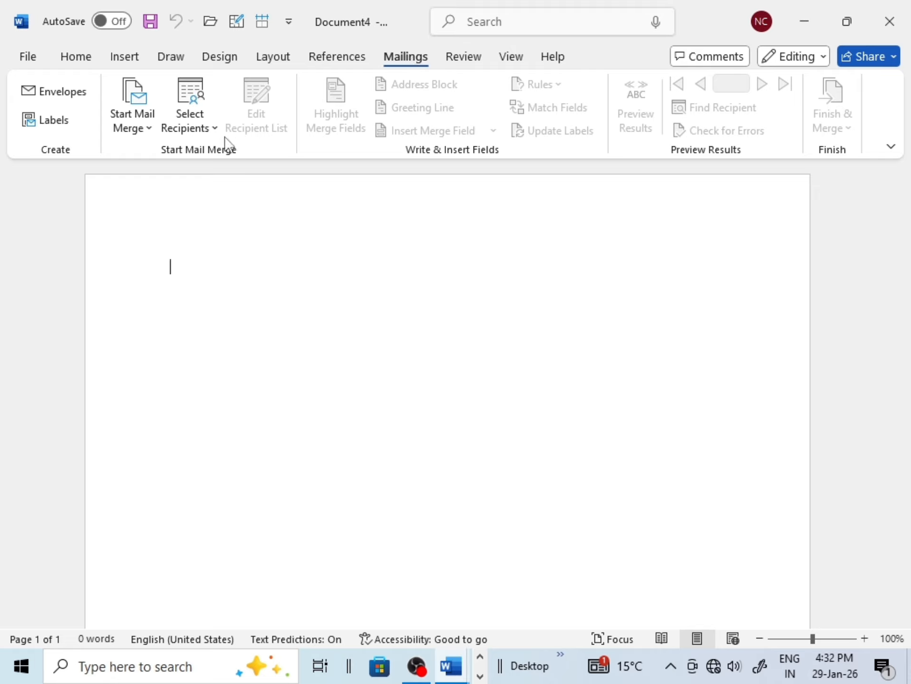
pyautogui.click(141, 125)
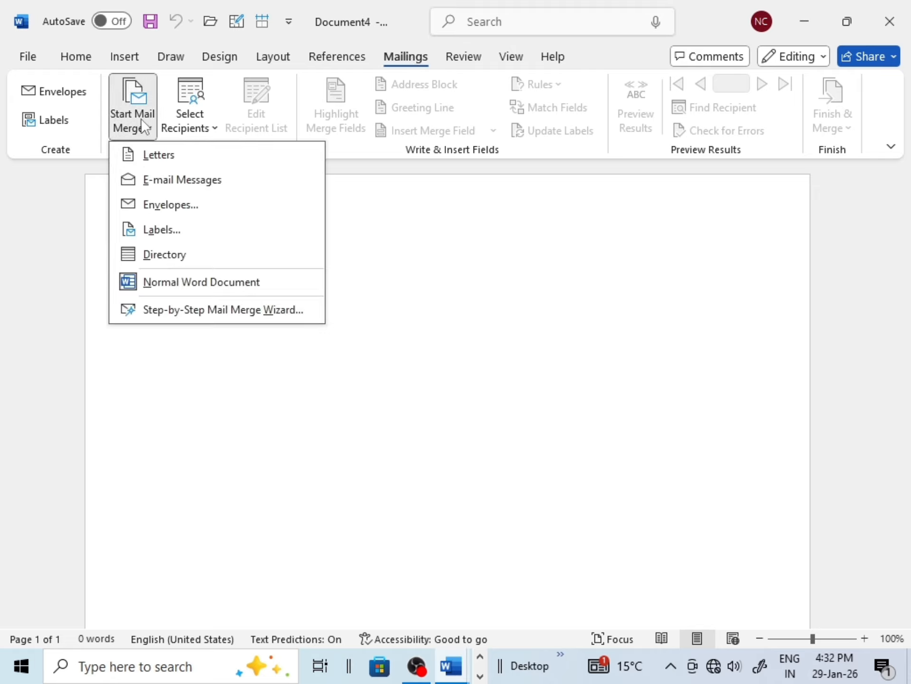
pyautogui.click(194, 380)
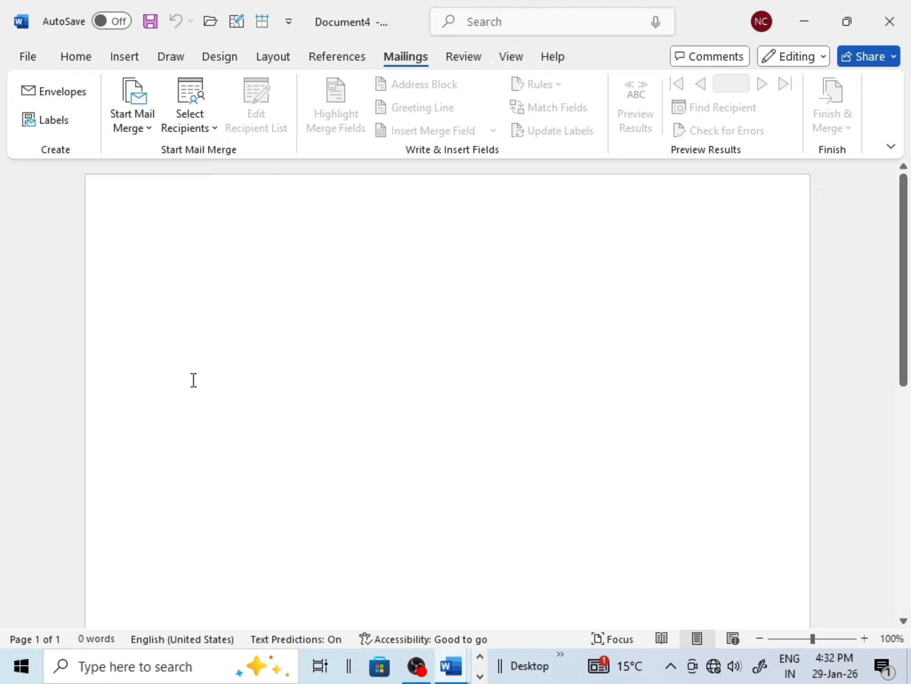
pyautogui.write('=rand')
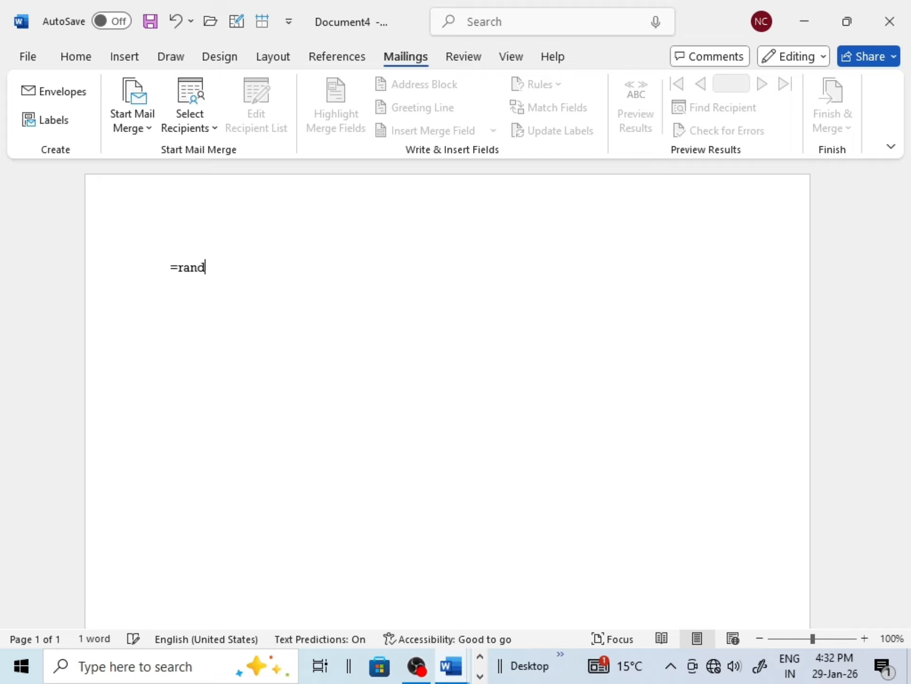
pyautogui.write('()')
pyautogui.press('Return')
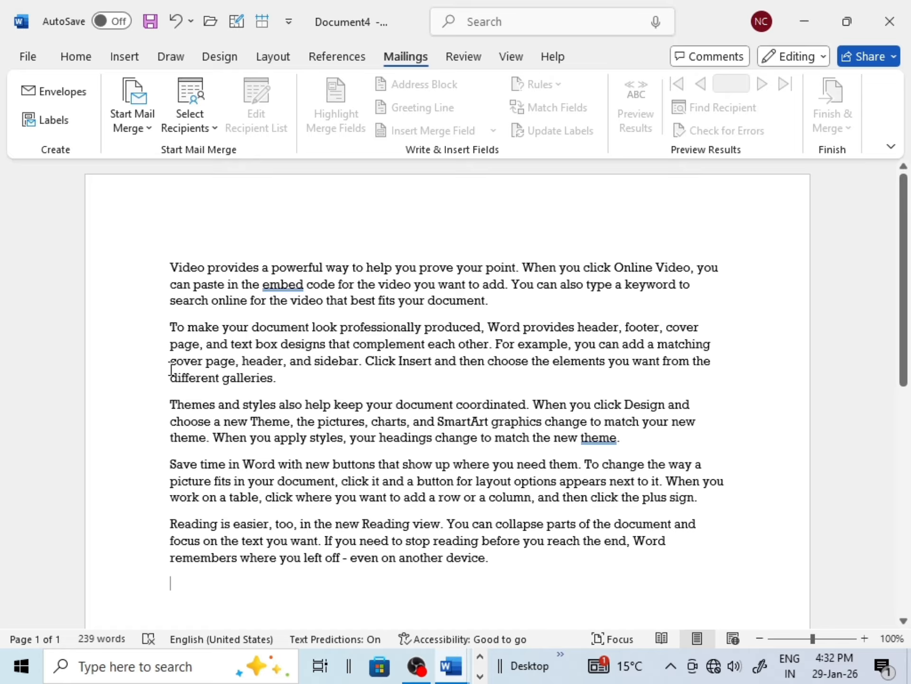
pyautogui.scroll(-10, 268, 412)
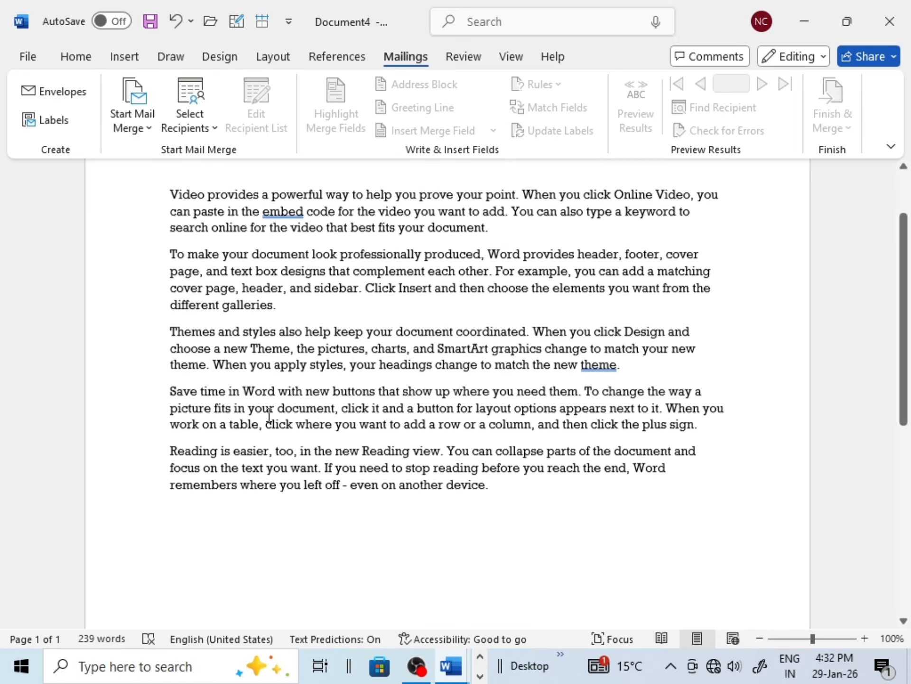
pyautogui.scroll(10, 268, 412)
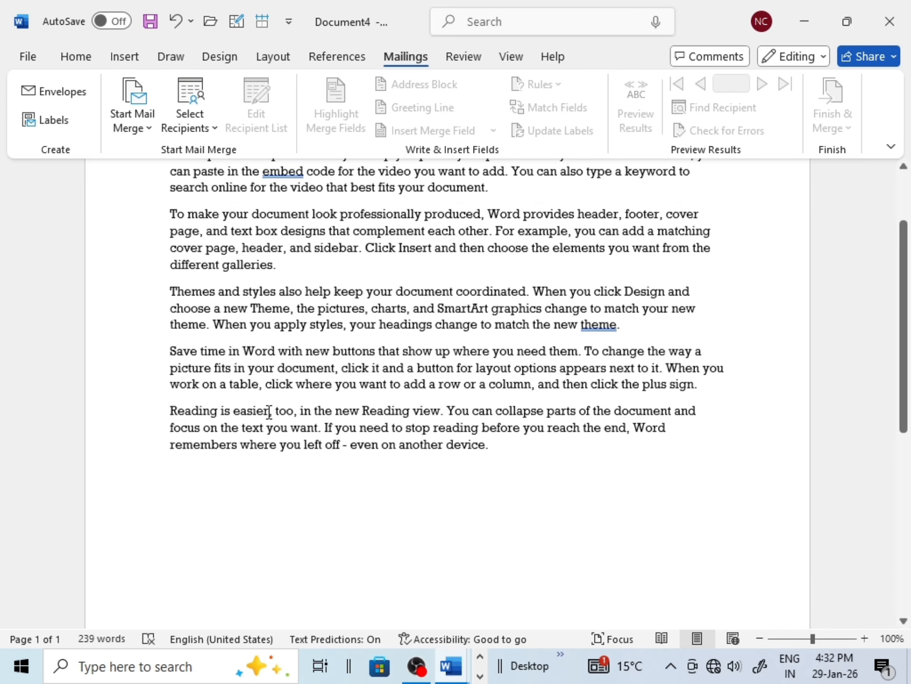
# Paste a second copy of the five paragraphs below the originals, making 478 words
pyautogui.moveTo(484, 474); pyautogui.dragTo(142, 198)
pyautogui.hotkey('ctrl', 'c')
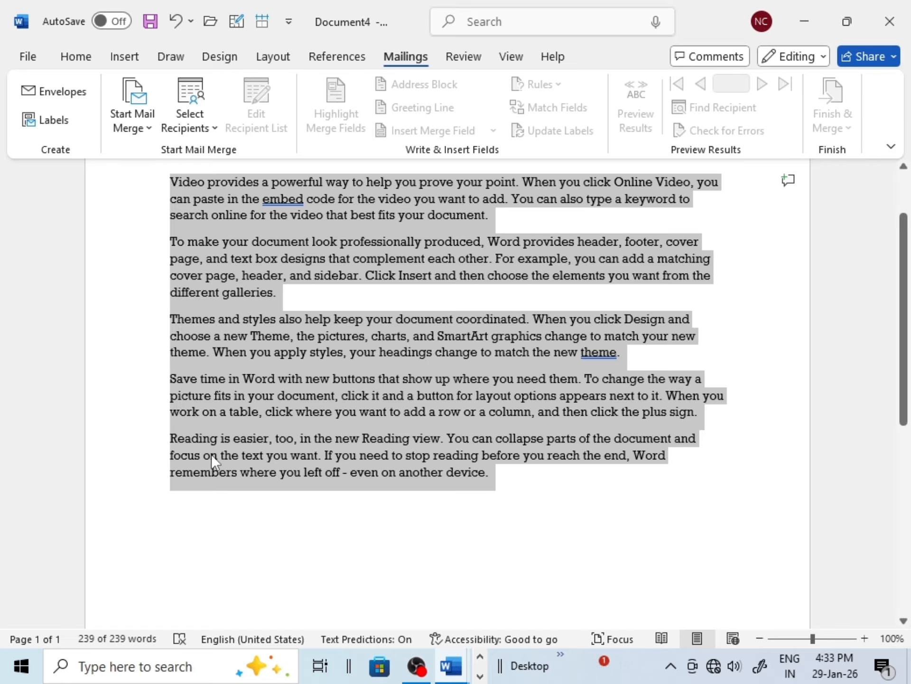
pyautogui.scroll(-1, 212, 454)
pyautogui.click(187, 455)
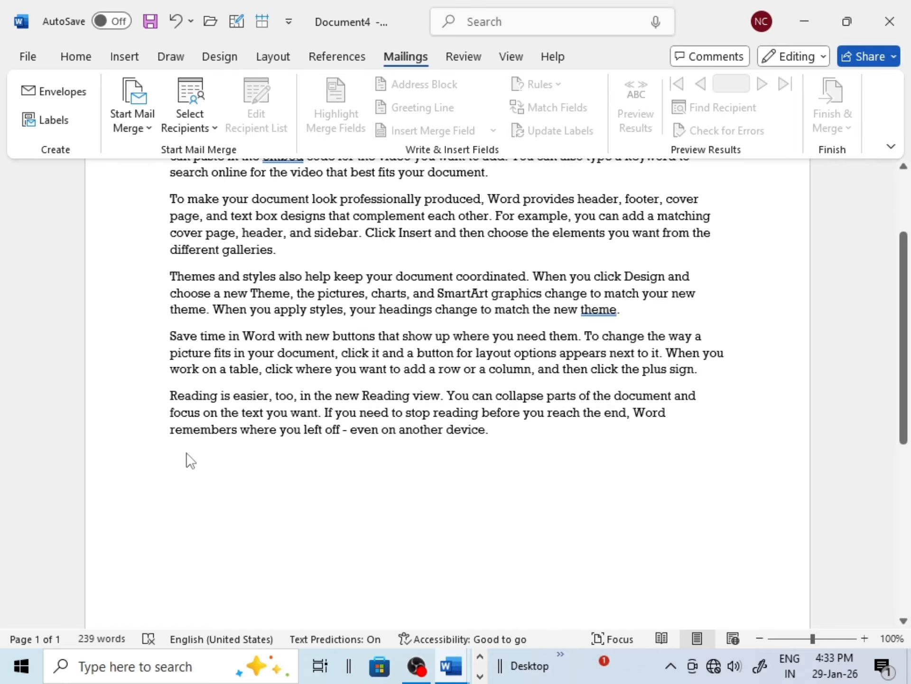
pyautogui.hotkey('ctrl', 'v')
pyautogui.scroll(7, 278, 450)
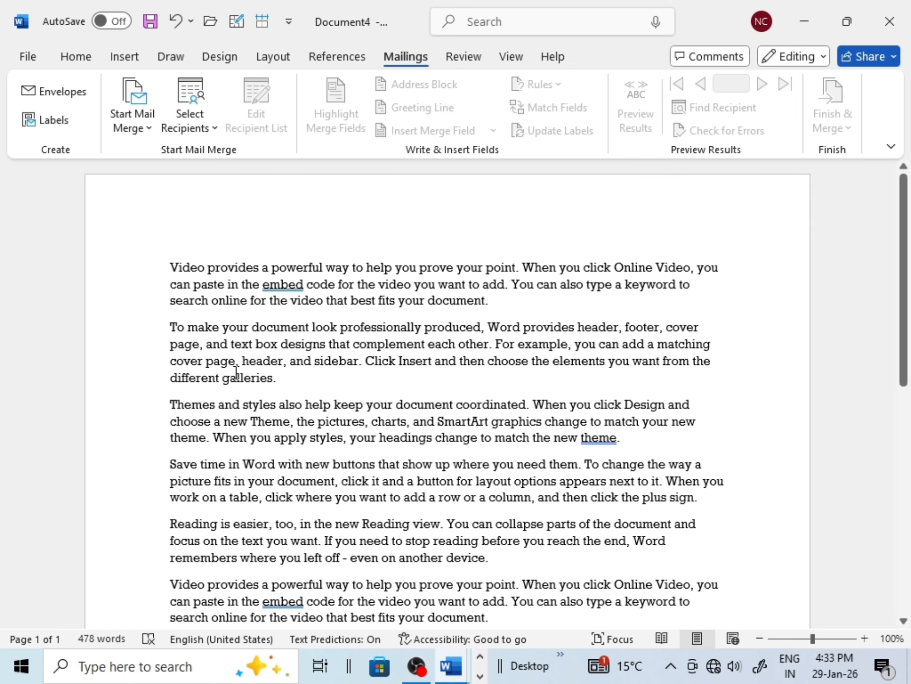
pyautogui.scroll(-9, 313, 369)
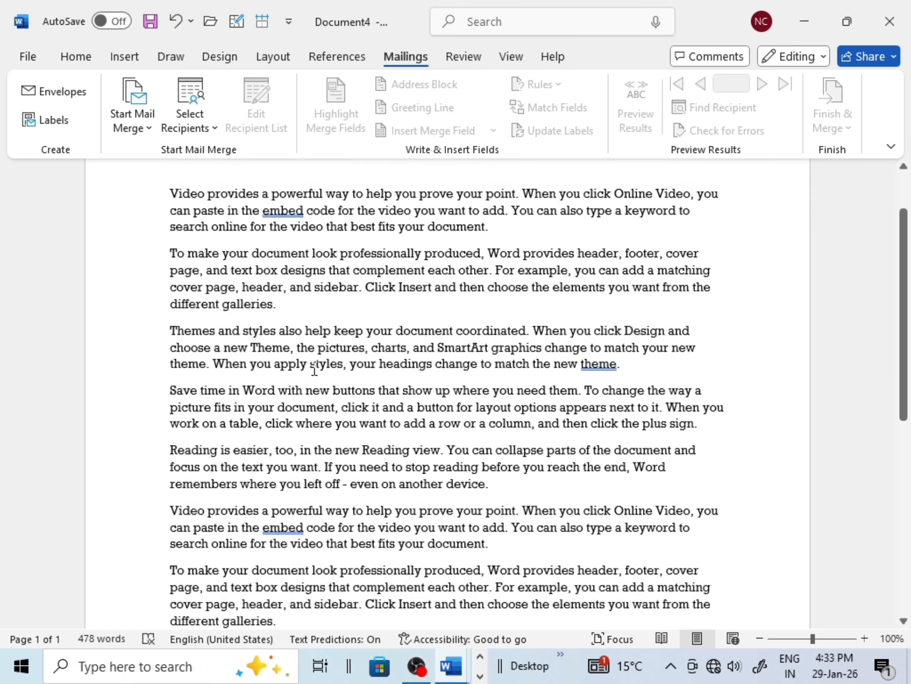
pyautogui.scroll(7, 313, 370)
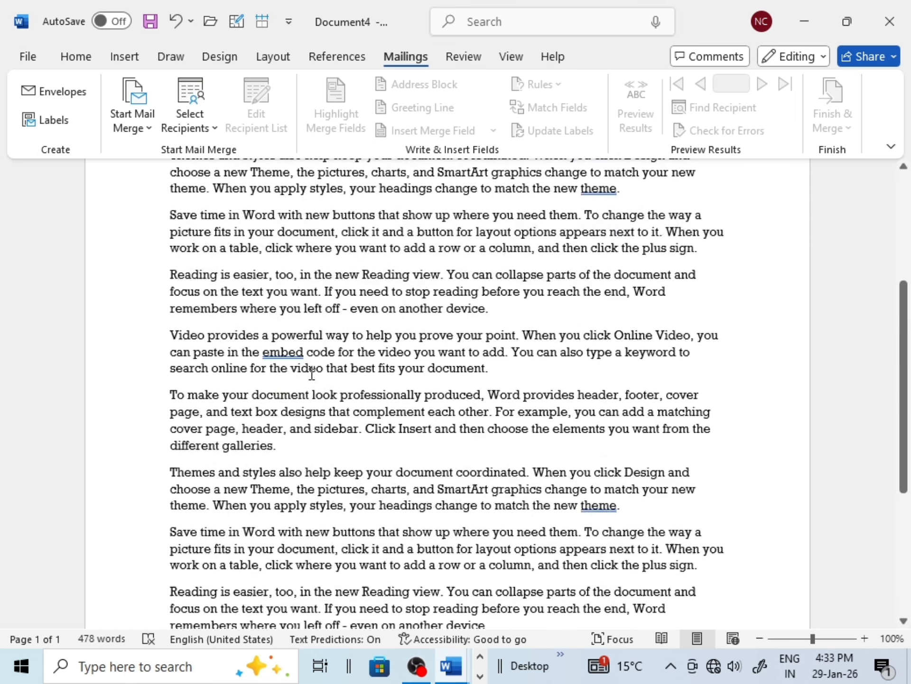
pyautogui.scroll(2, 310, 372)
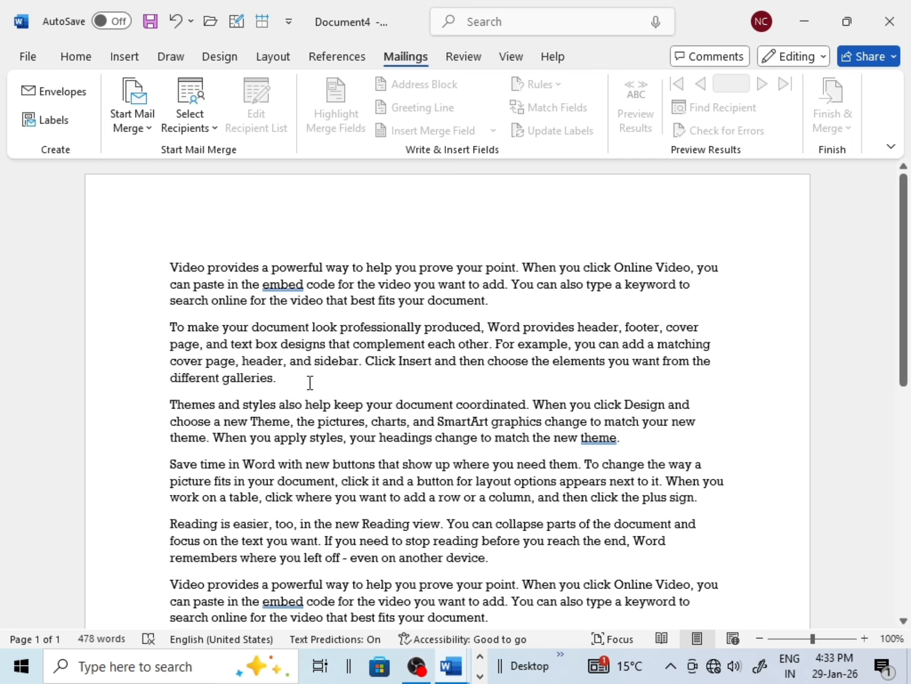
# Launch the mail merge wizard and advance to choosing the starting document
pyautogui.click(137, 127)
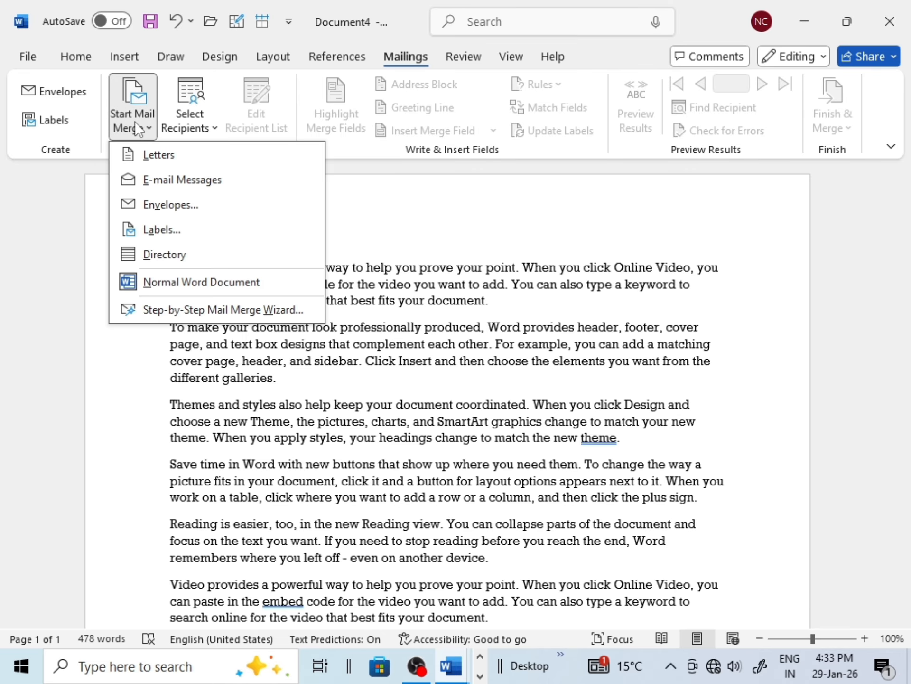
pyautogui.click(176, 313)
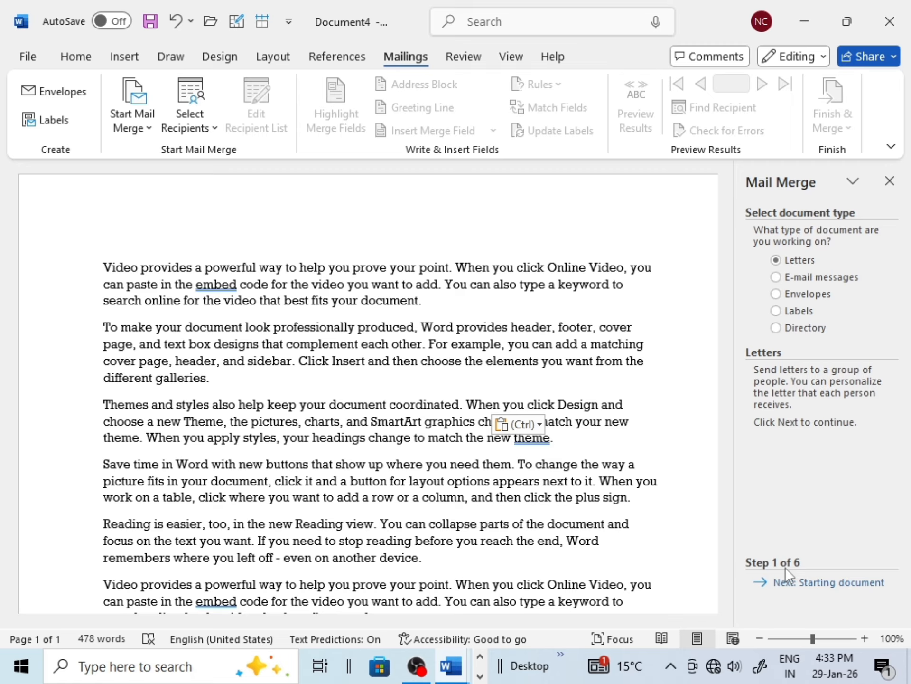
pyautogui.click(811, 587)
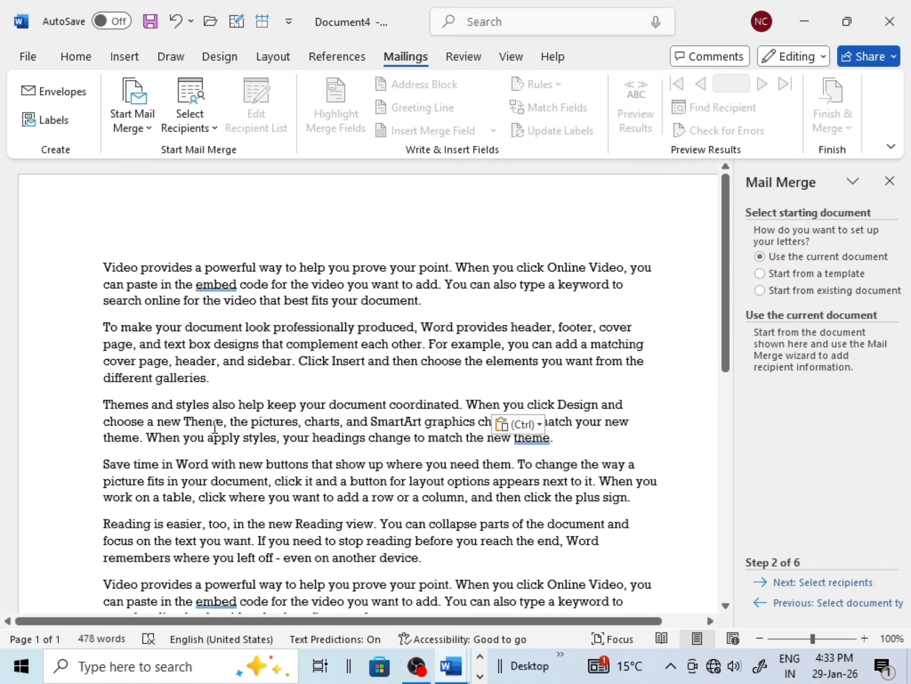
pyautogui.scroll(-10, 310, 406)
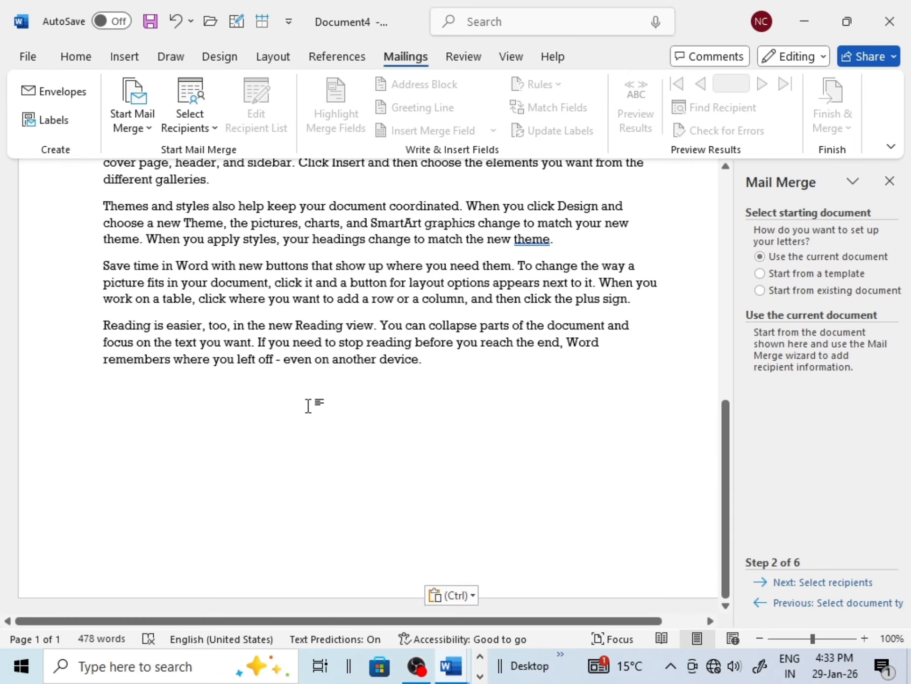
pyautogui.scroll(3, 310, 405)
pyautogui.scroll(10, 310, 406)
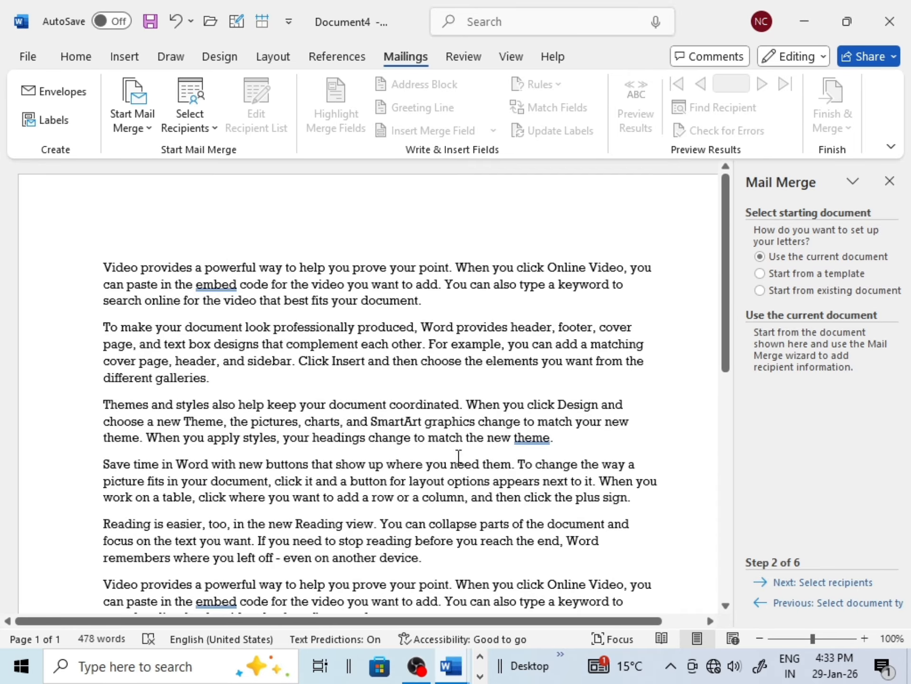
# Choose Type a new list for recipients and open a blank New Address List
pyautogui.click(816, 583)
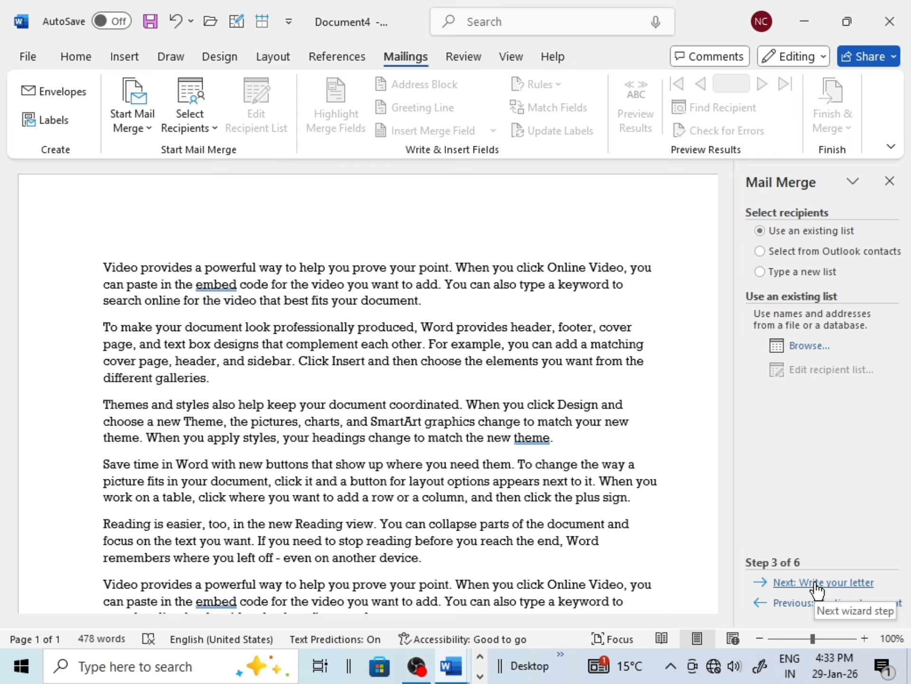
pyautogui.click(759, 271)
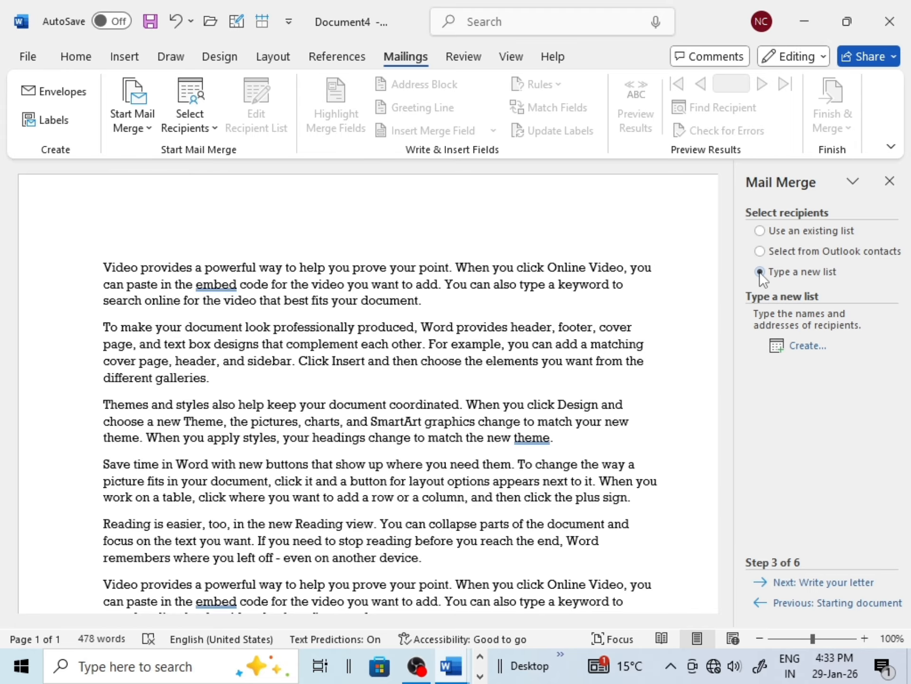
pyautogui.click(808, 346)
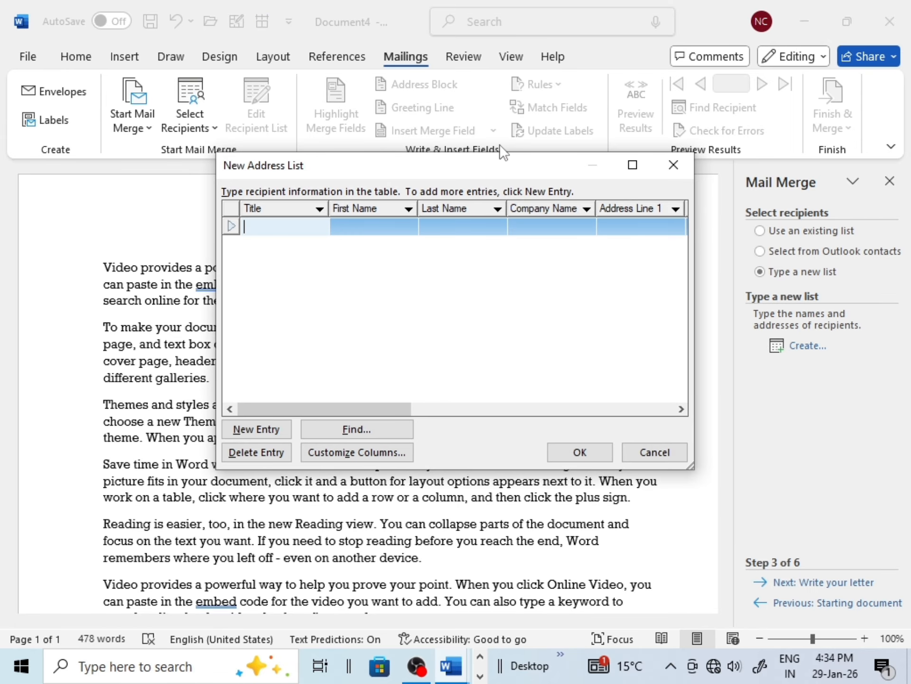
# Delete the E-mail Address, Work Phone and Home Phone fields from the recipient list
pyautogui.moveTo(503, 164); pyautogui.dragTo(487, 139)
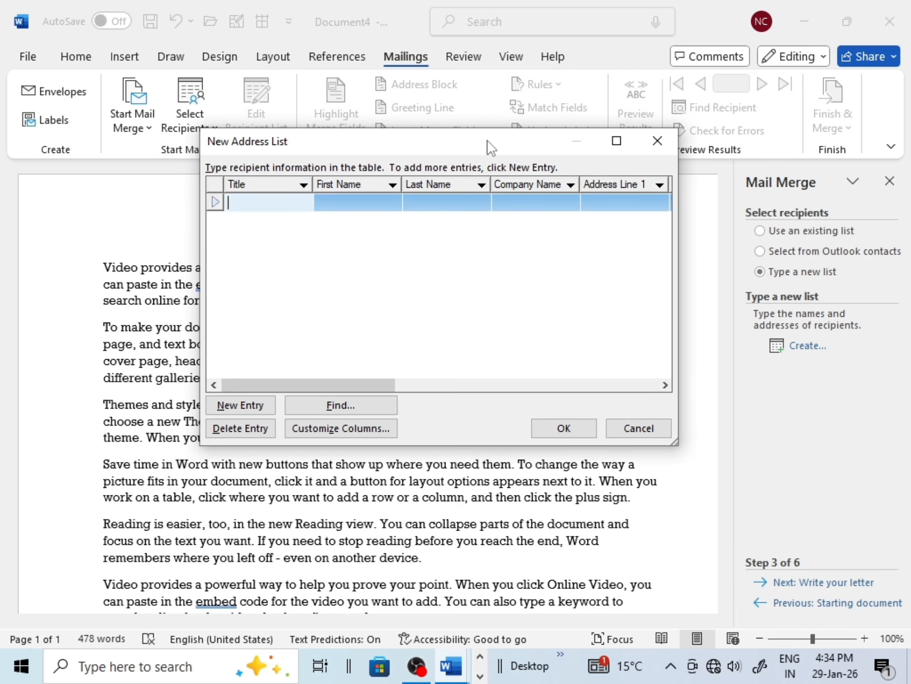
pyautogui.moveTo(373, 381); pyautogui.dragTo(333, 378)
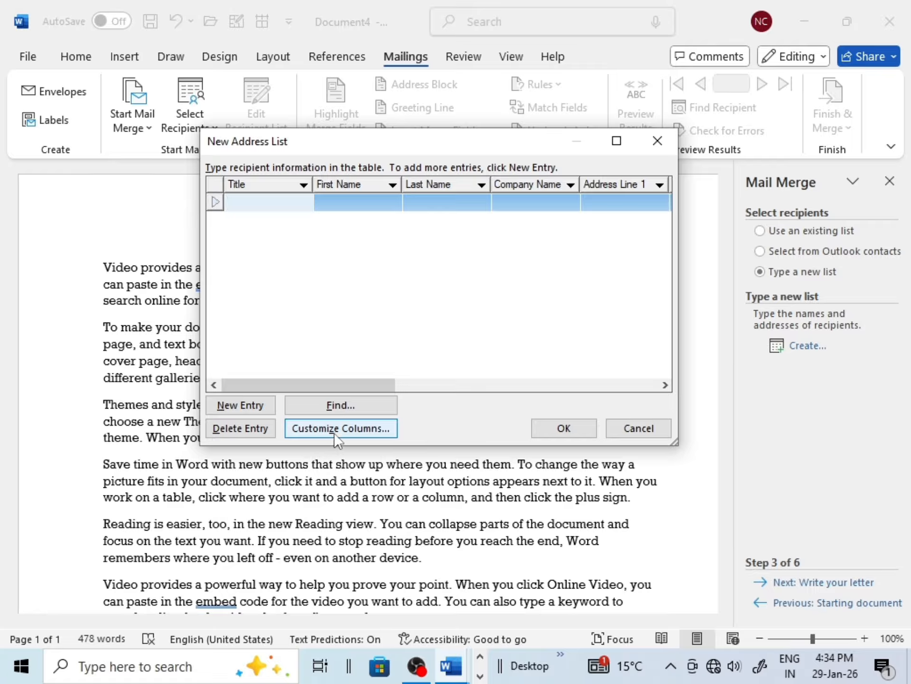
pyautogui.click(357, 429)
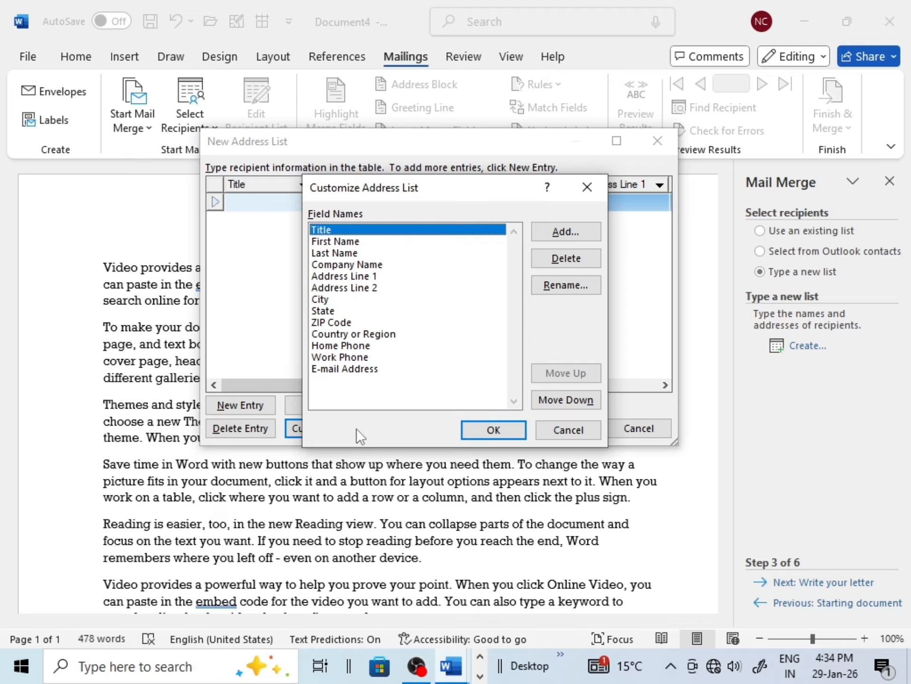
pyautogui.moveTo(350, 375)
pyautogui.mouseDown()
pyautogui.moveTo(335, 300)
pyautogui.moveTo(340, 230)
pyautogui.moveTo(351, 377)
pyautogui.mouseUp()
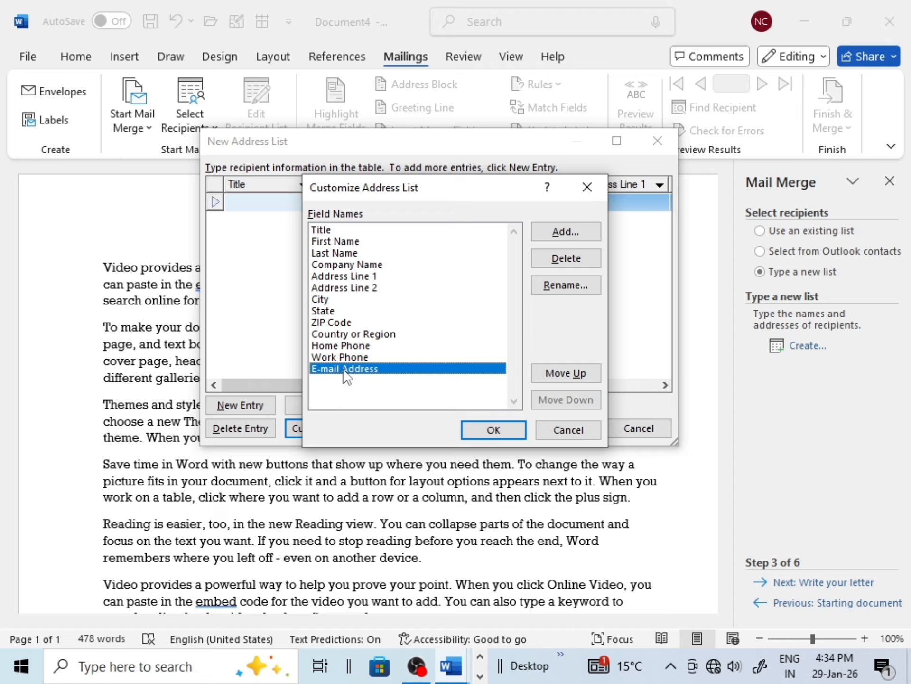
pyautogui.click(571, 259)
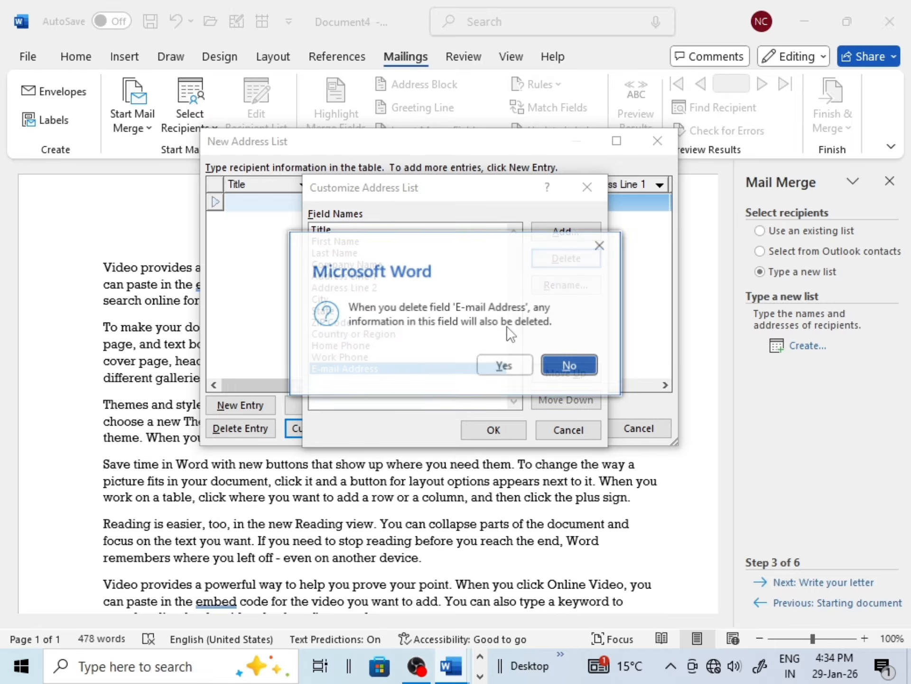
pyautogui.click(494, 368)
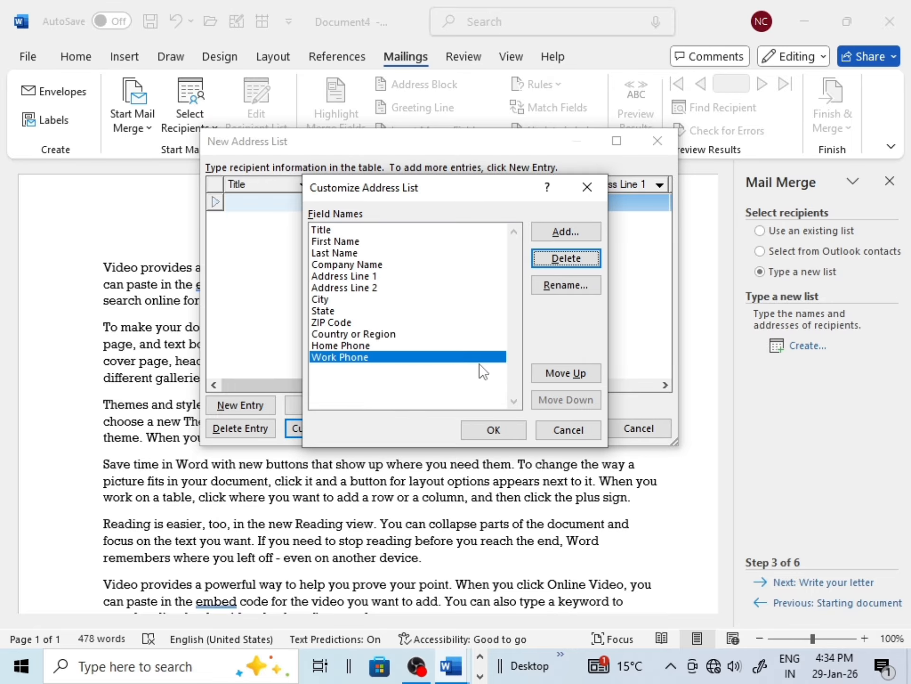
pyautogui.click(571, 256)
pyautogui.click(509, 366)
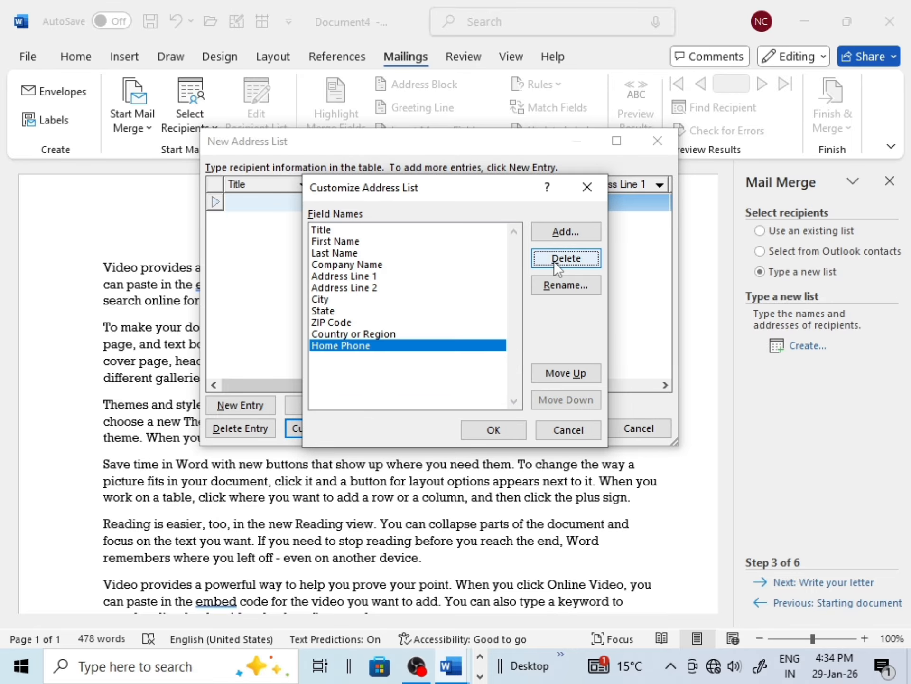
pyautogui.click(553, 261)
pyautogui.click(510, 366)
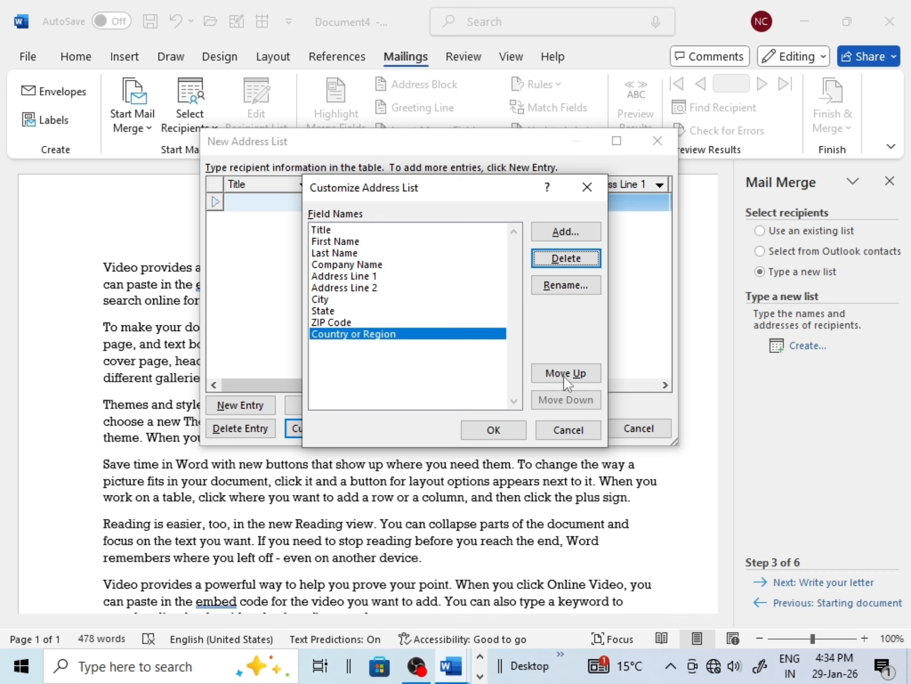
# Rename Country or Region to Country and ZIP Code to Pin Code
pyautogui.click(565, 285)
pyautogui.click(492, 329)
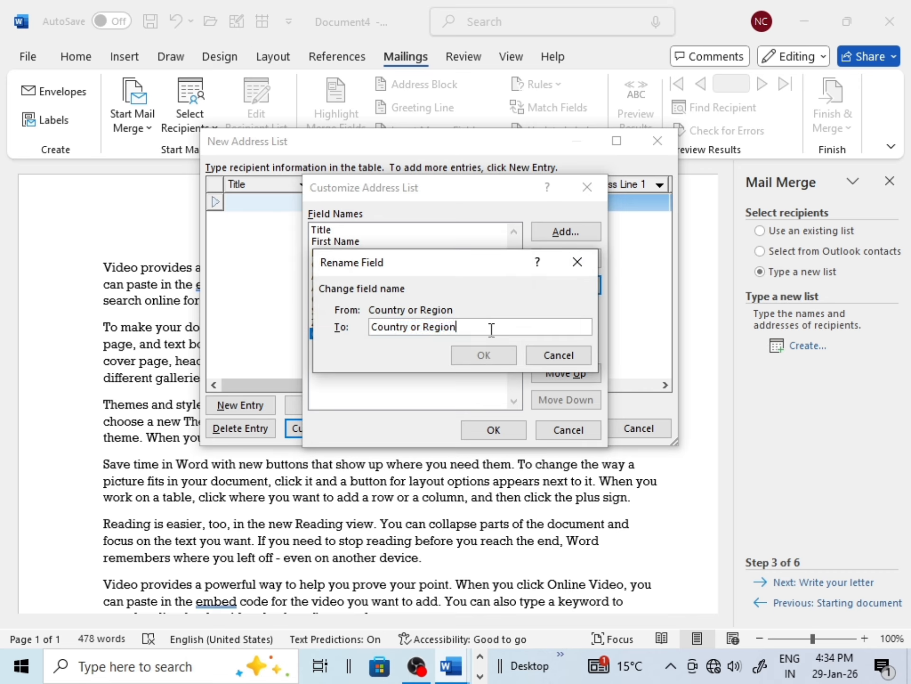
pyautogui.press('BackSpace')
pyautogui.press('BackSpace')
pyautogui.press('BackSpace')
pyautogui.press('BackSpace')
pyautogui.press('BackSpace')
pyautogui.press('BackSpace')
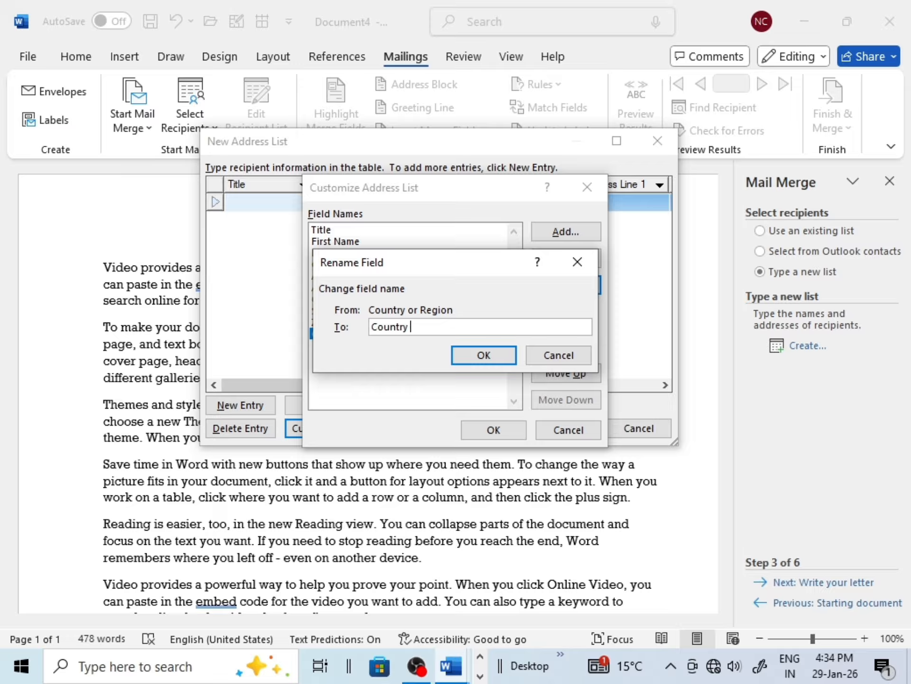
pyautogui.press('Return')
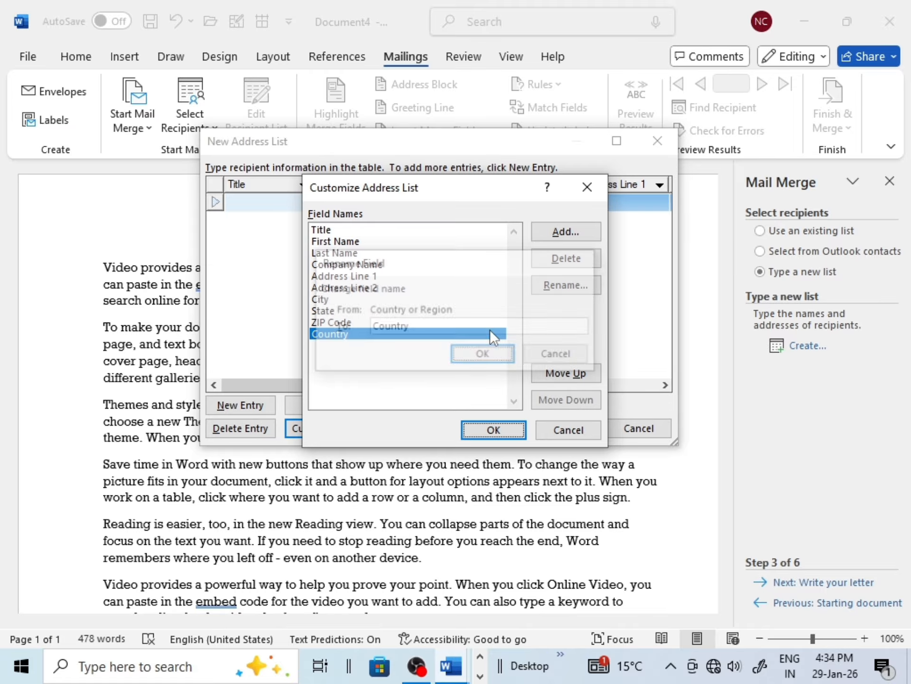
pyautogui.click(360, 322)
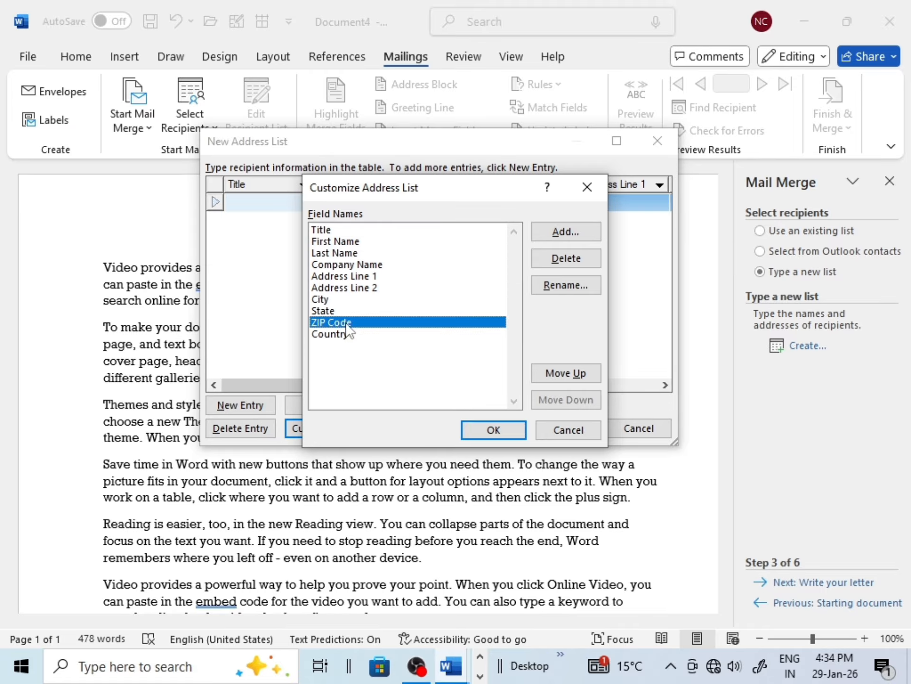
pyautogui.click(566, 284)
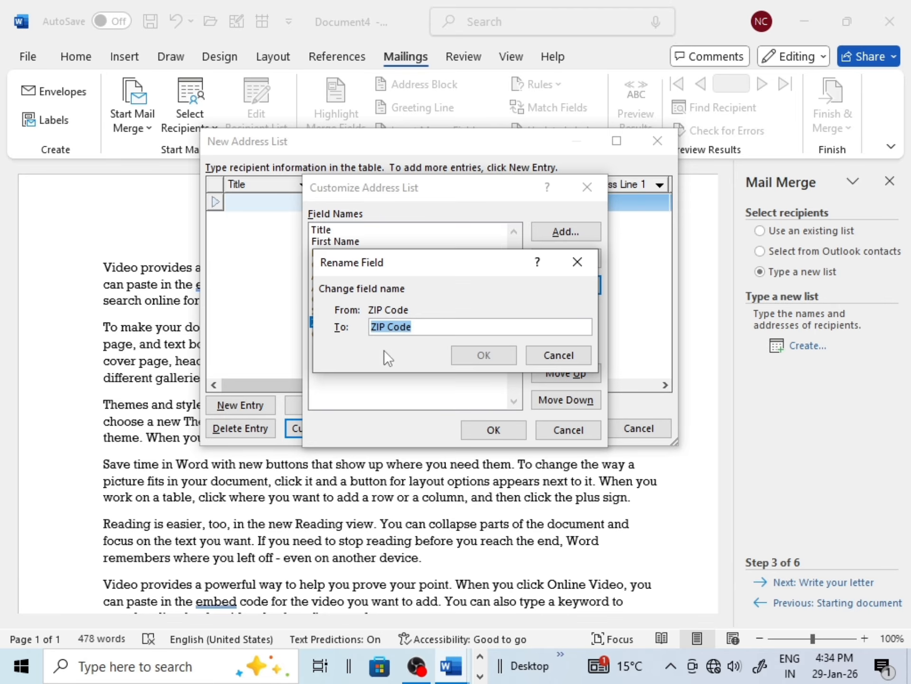
pyautogui.click(380, 326)
pyautogui.press('BackSpace')
pyautogui.press('BackSpace')
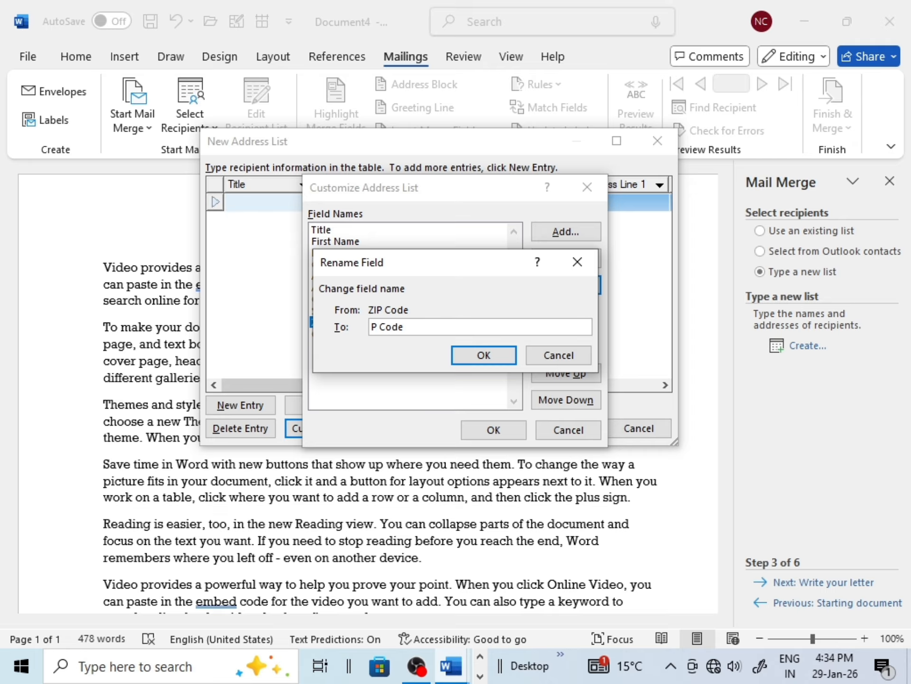
pyautogui.write('in')
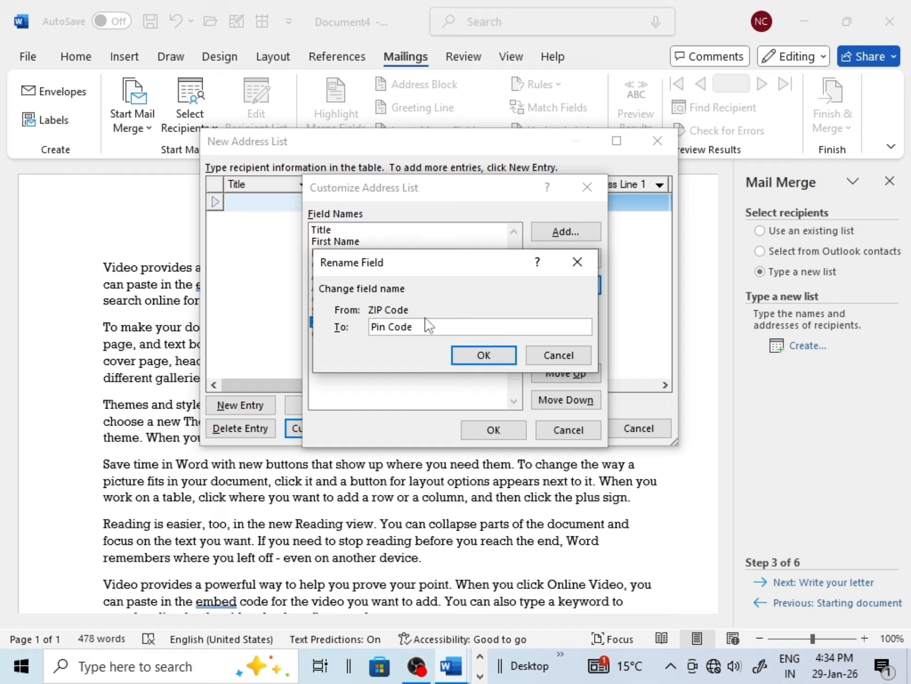
pyautogui.click(463, 356)
# Delete Address Line 2 and rename Address Line 1 to Address
pyautogui.click(353, 288)
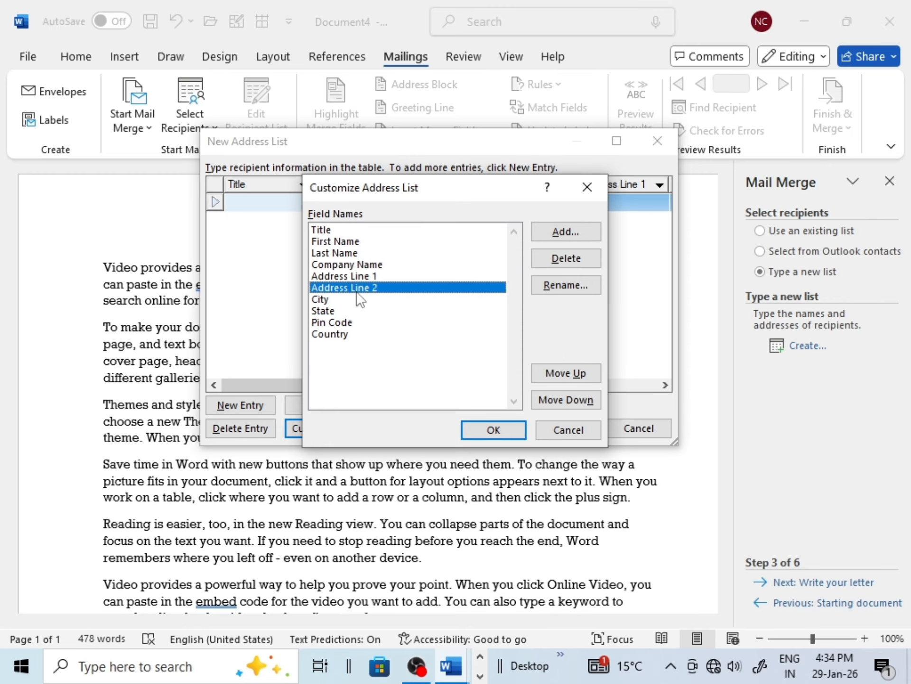
pyautogui.click(559, 263)
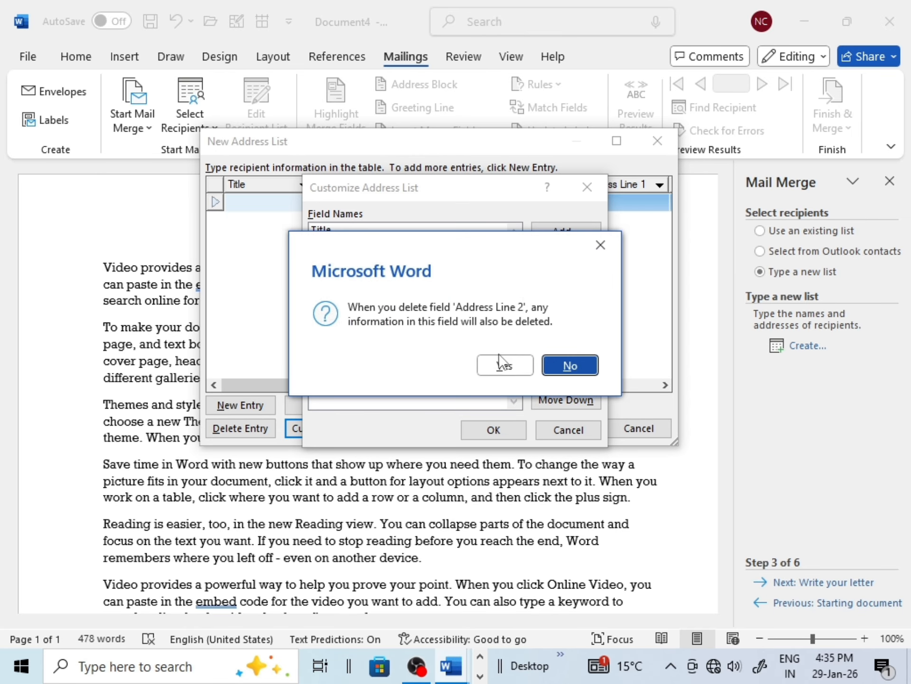
pyautogui.click(503, 363)
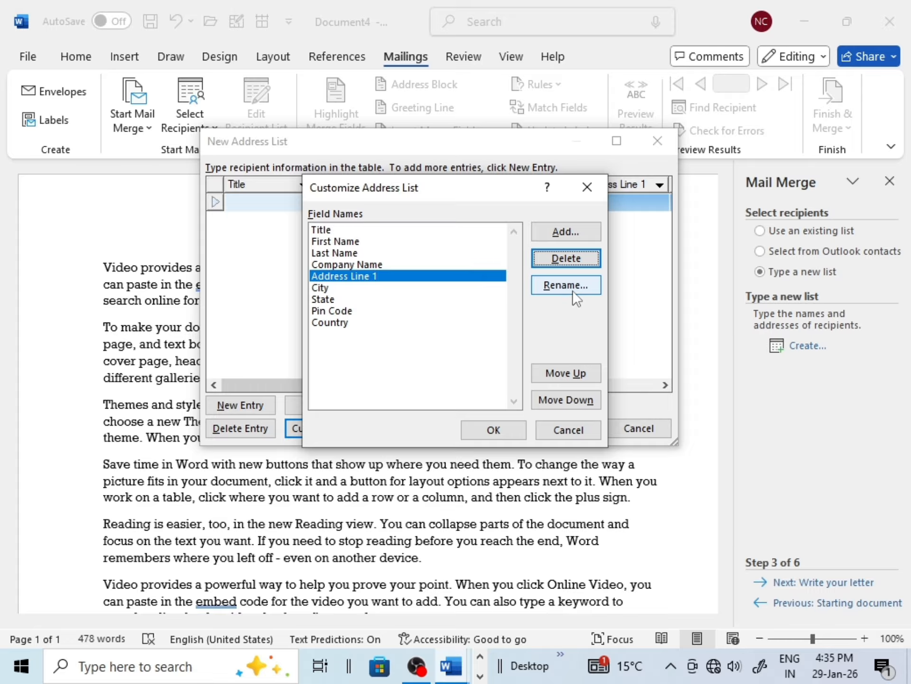
pyautogui.click(573, 290)
pyautogui.click(457, 331)
pyautogui.press('BackSpace')
pyautogui.press('BackSpace')
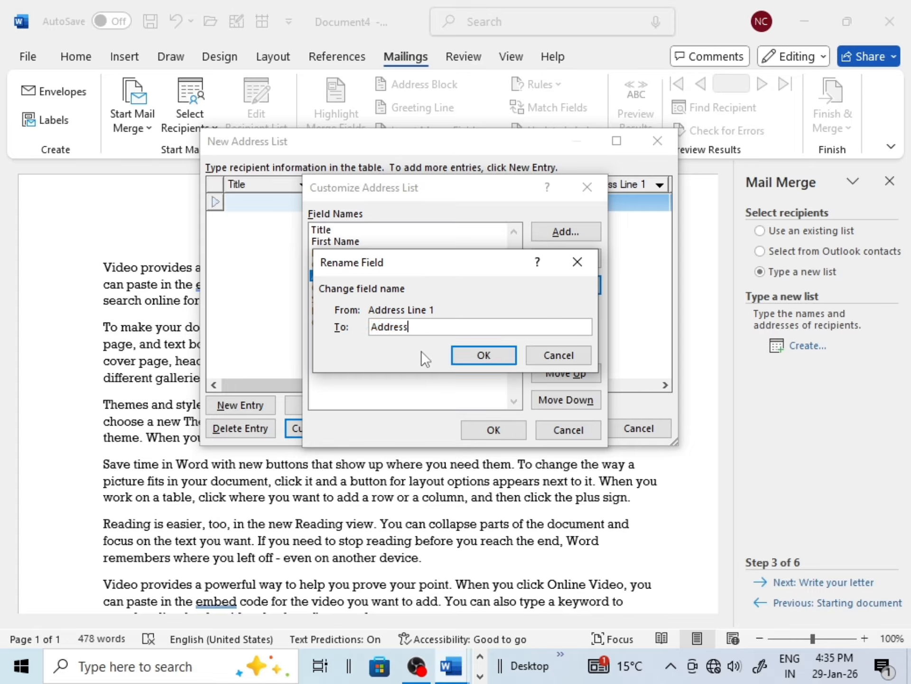
pyautogui.click(476, 352)
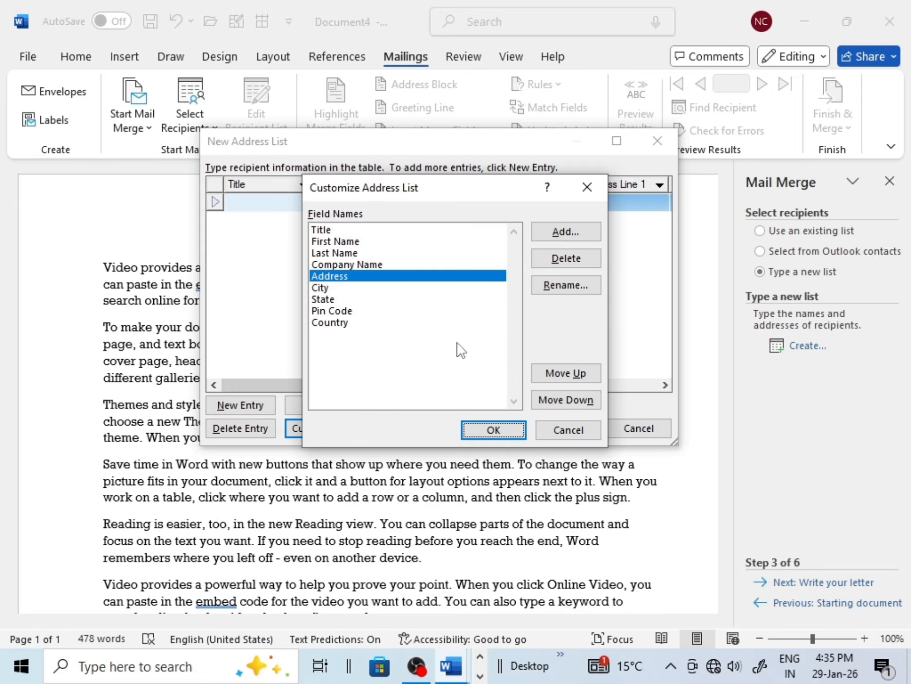
# Delete Last Name and rename First Name to Name
pyautogui.click(368, 264)
pyautogui.click(342, 251)
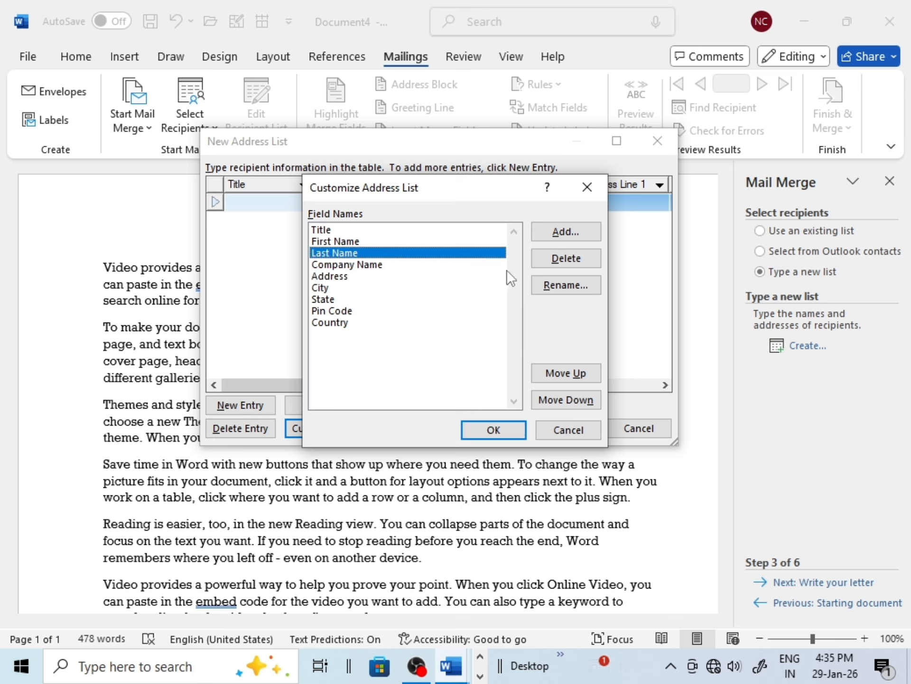
pyautogui.click(570, 260)
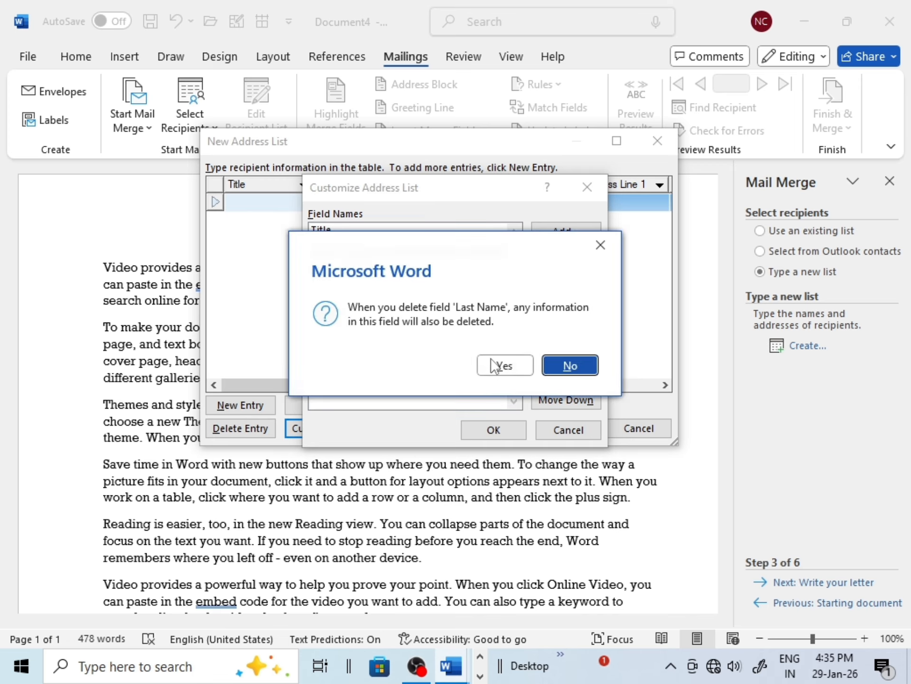
pyautogui.click(496, 365)
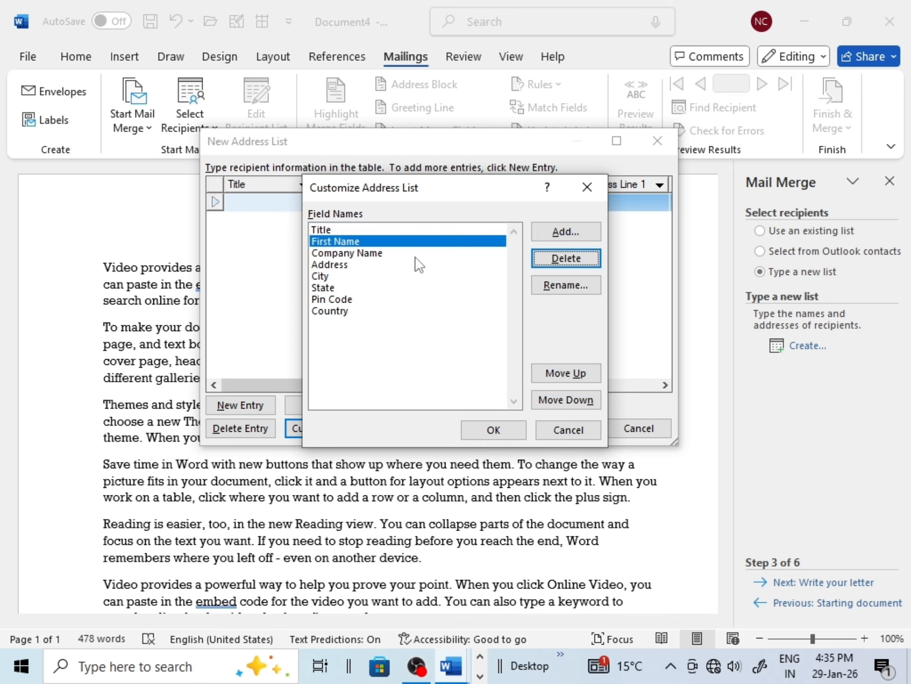
pyautogui.click(558, 285)
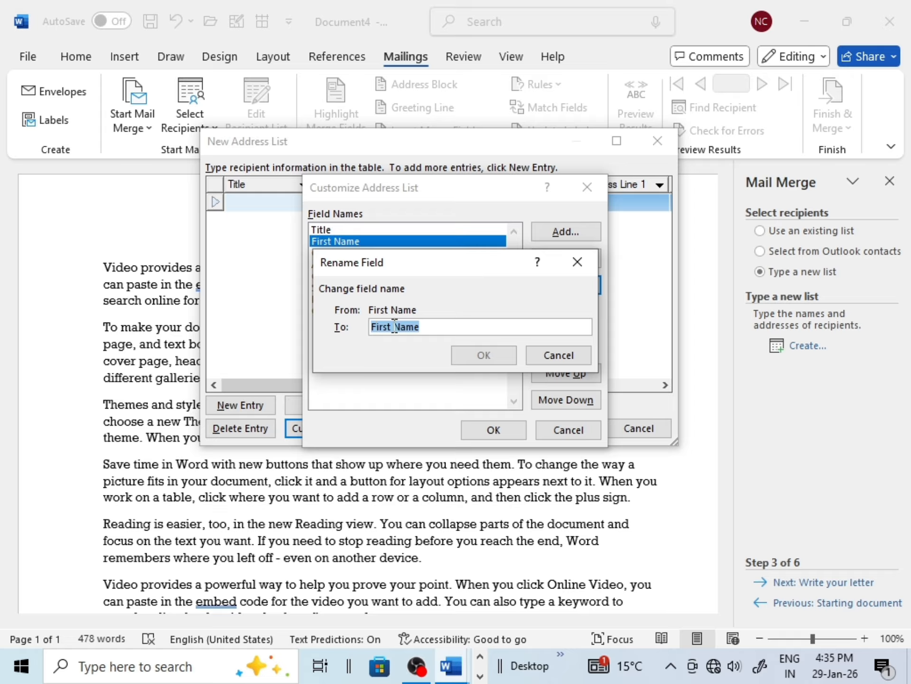
pyautogui.press('BackSpace')
pyautogui.press('BackSpace')
pyautogui.press('BackSpace')
pyautogui.press('BackSpace')
pyautogui.press('BackSpace')
pyautogui.press('BackSpace')
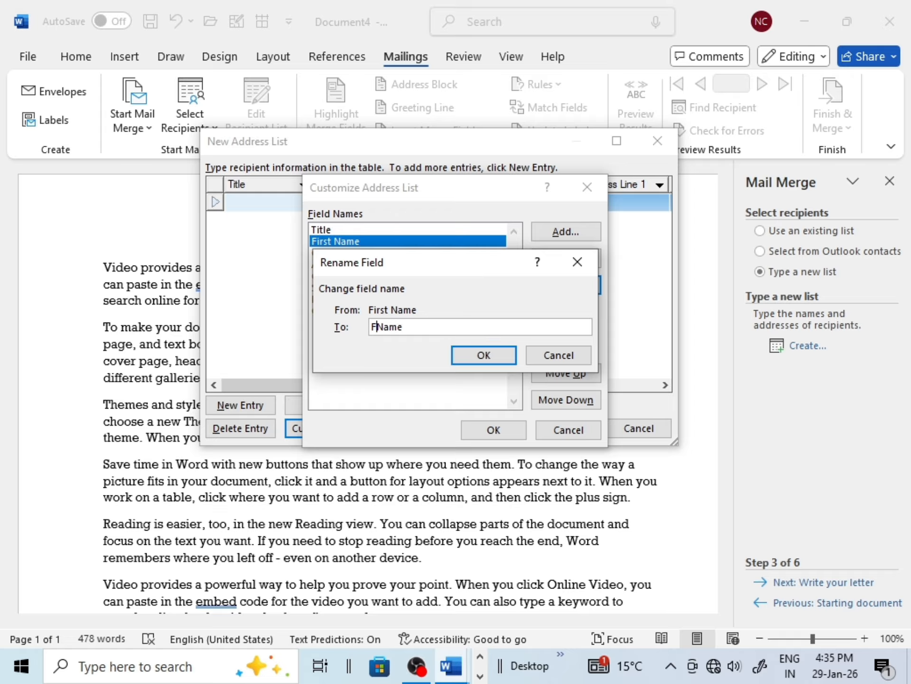
pyautogui.press('Return')
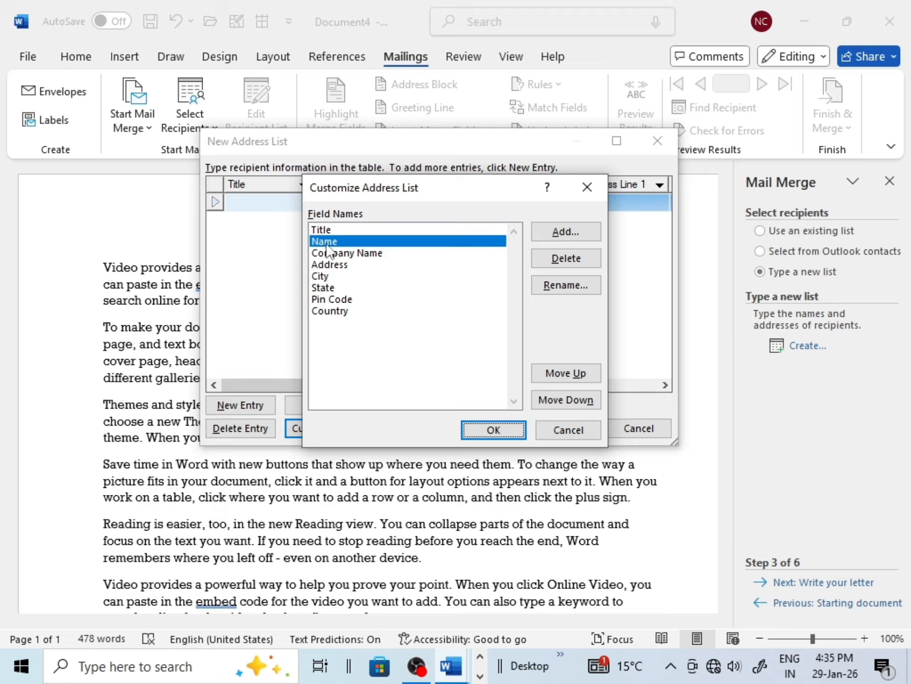
# Check the fields now read Title, Name, Company Name, Address, City, State, Pin Code
pyautogui.click(324, 233)
pyautogui.click(332, 243)
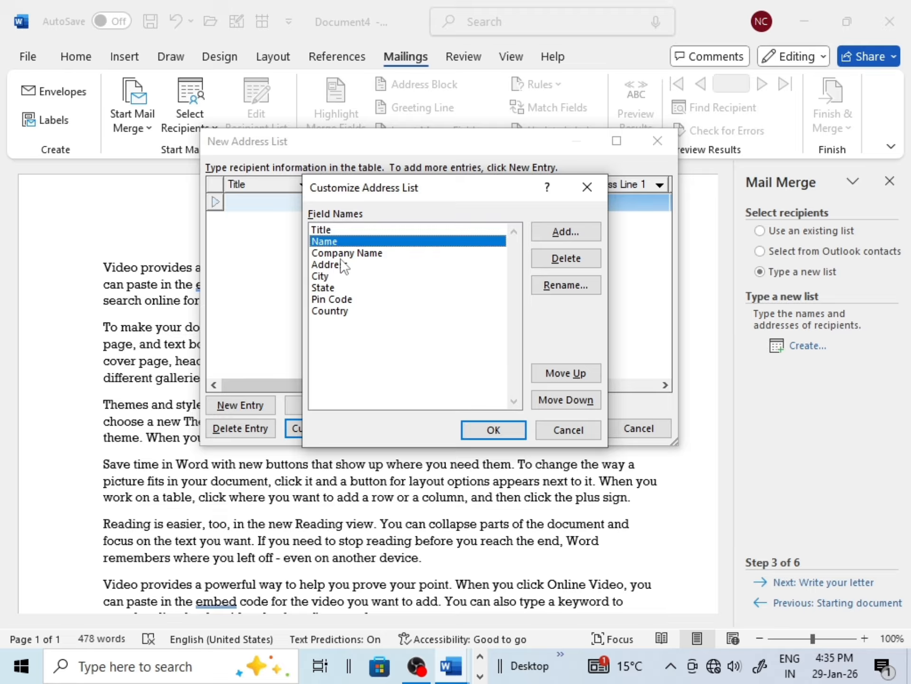
pyautogui.click(343, 258)
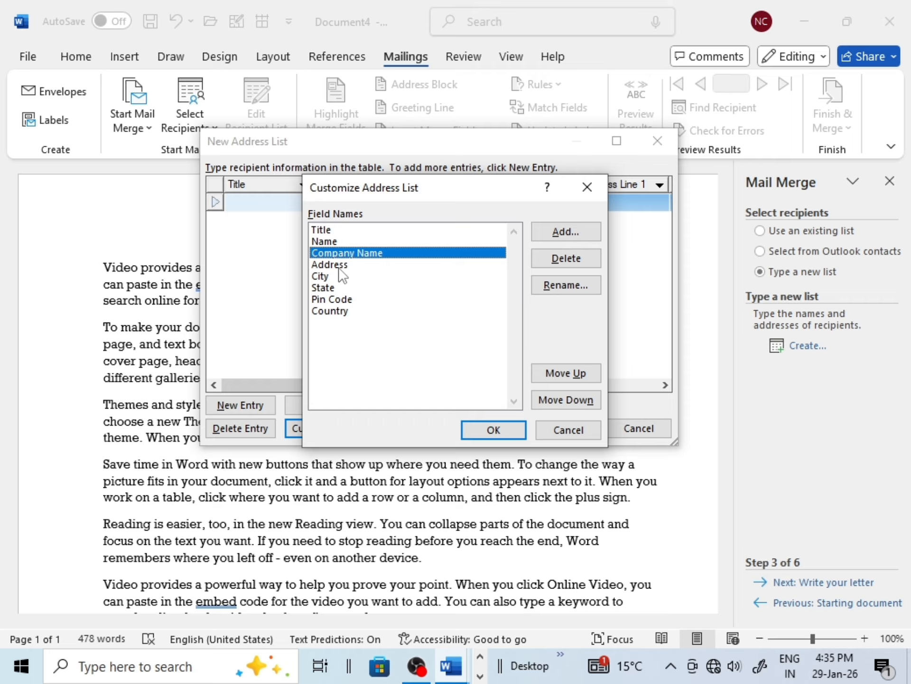
pyautogui.click(340, 265)
pyautogui.click(350, 276)
pyautogui.click(353, 288)
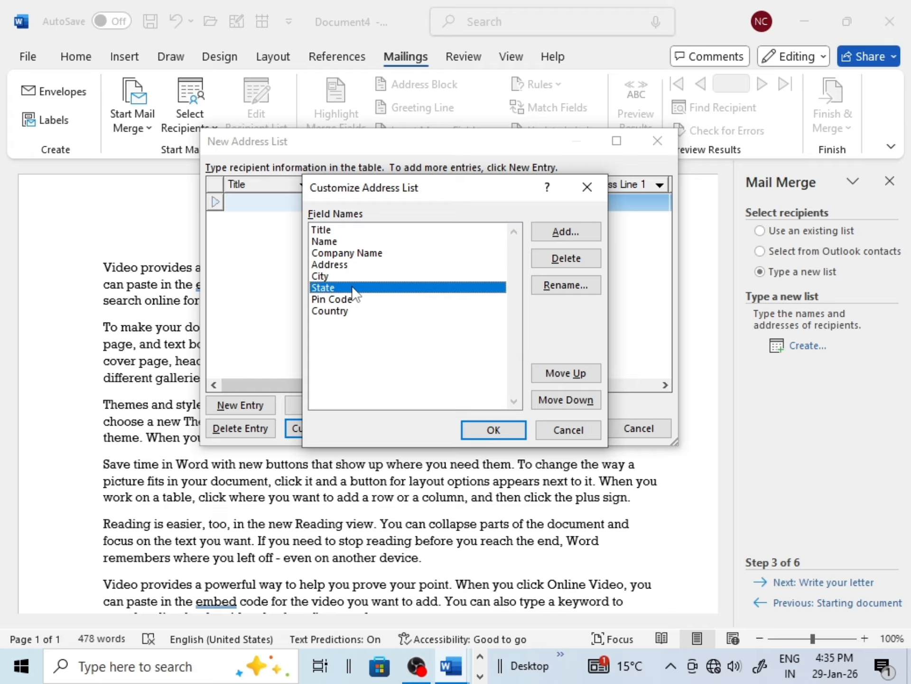
pyautogui.click(357, 300)
# Move Pin Code up to sit between City and State, and confirm the field order
pyautogui.click(351, 312)
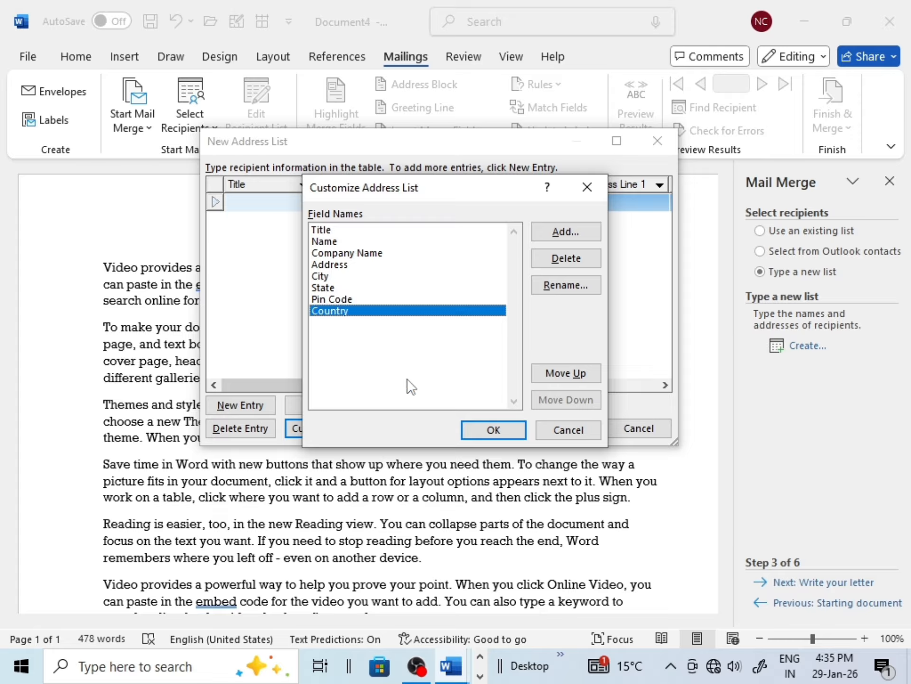
pyautogui.click(565, 373)
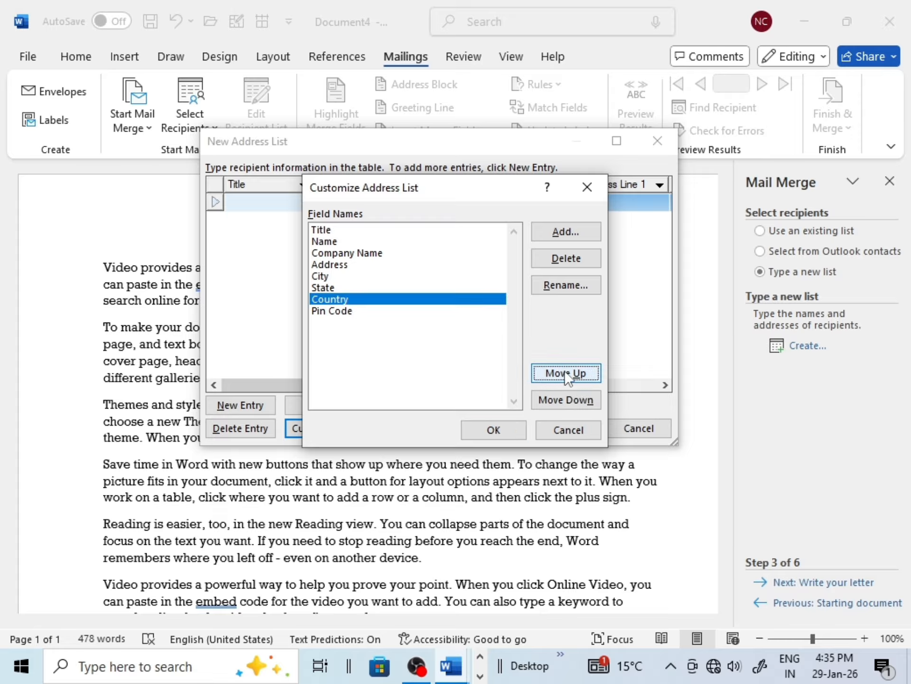
pyautogui.click(332, 312)
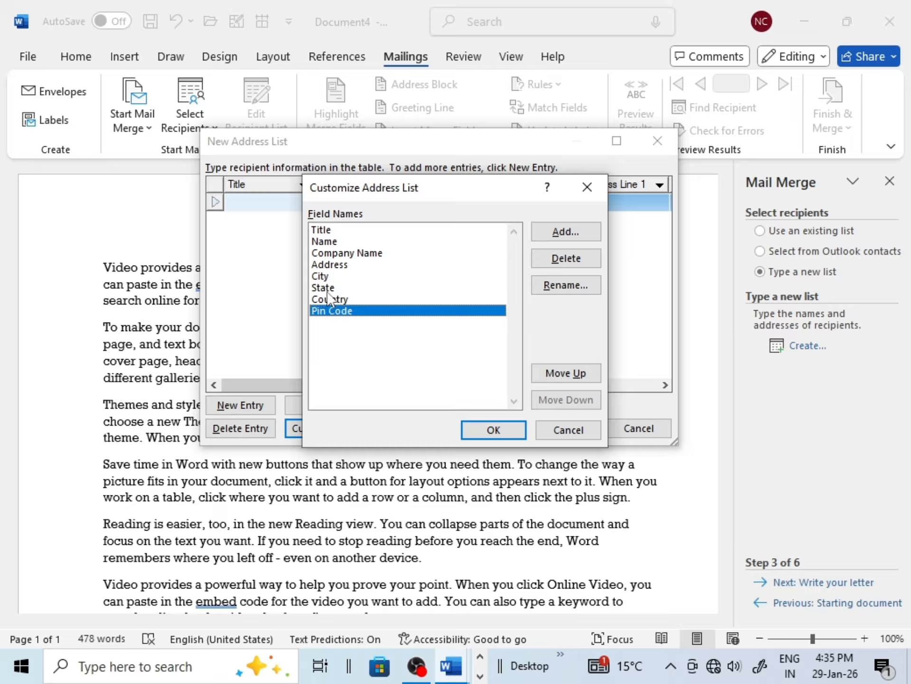
pyautogui.click(552, 370)
pyautogui.click(551, 370)
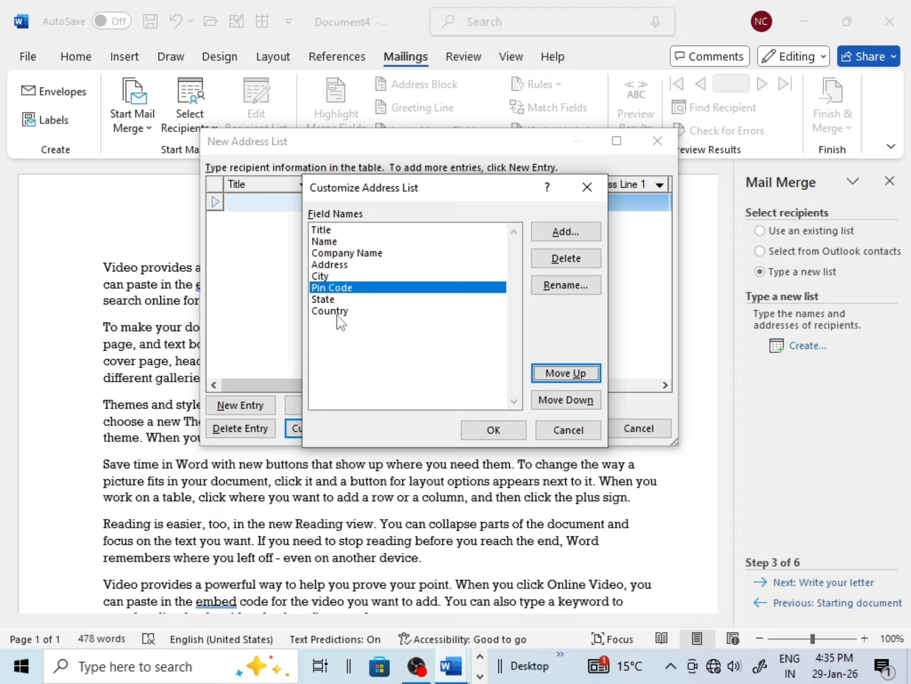
pyautogui.click(503, 426)
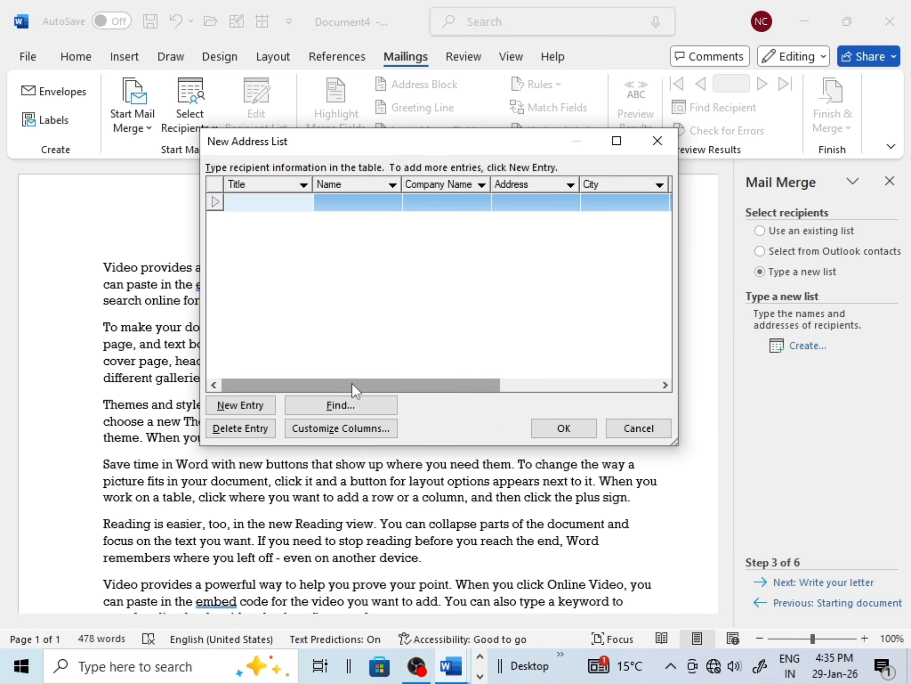
# Fill in the first recipient with title mr, deleting an accidentally added blank entry
pyautogui.moveTo(352, 383); pyautogui.dragTo(375, 385)
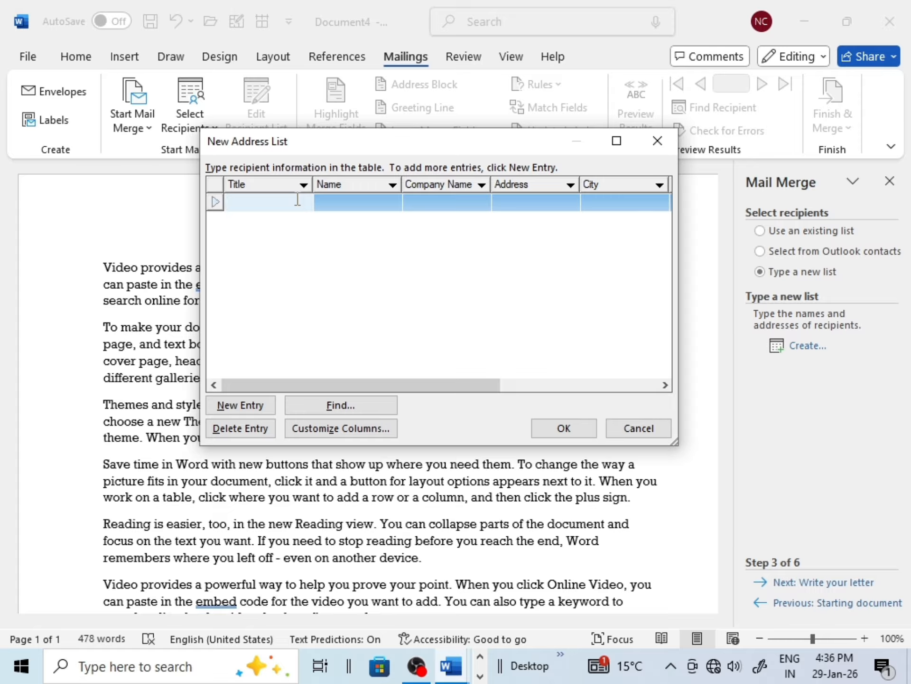
pyautogui.write('mr')
pyautogui.press('Tab')
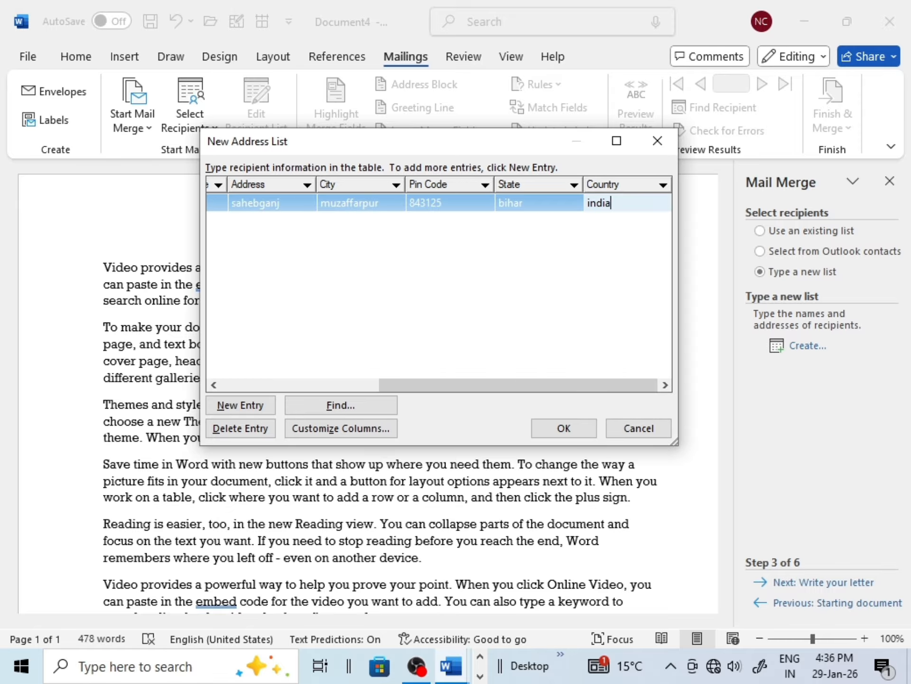
pyautogui.moveTo(438, 385); pyautogui.dragTo(192, 371)
pyautogui.moveTo(304, 384); pyautogui.dragTo(462, 383)
pyautogui.moveTo(511, 389); pyautogui.dragTo(180, 437)
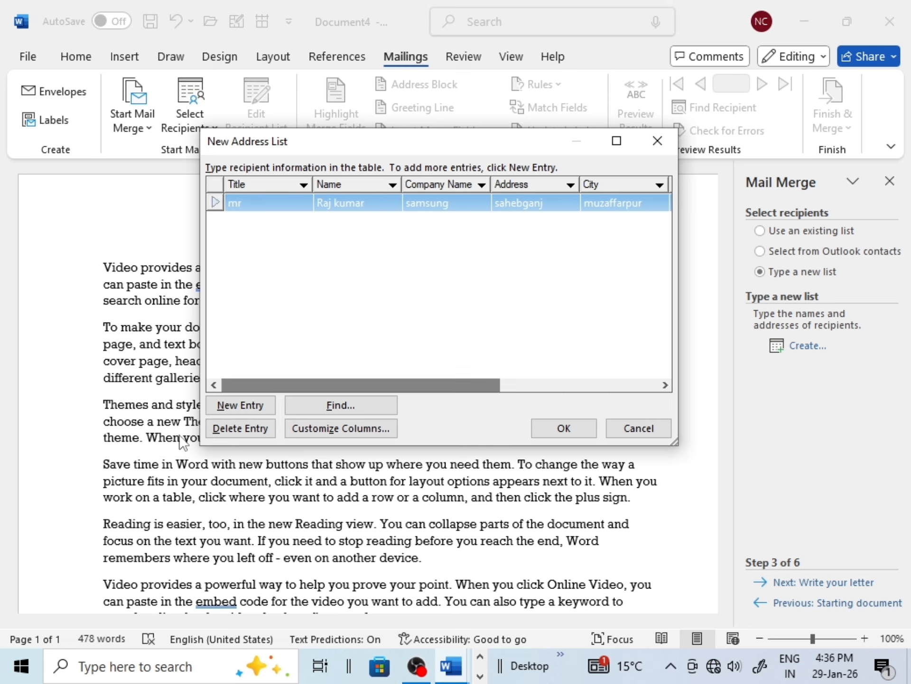
pyautogui.click(235, 404)
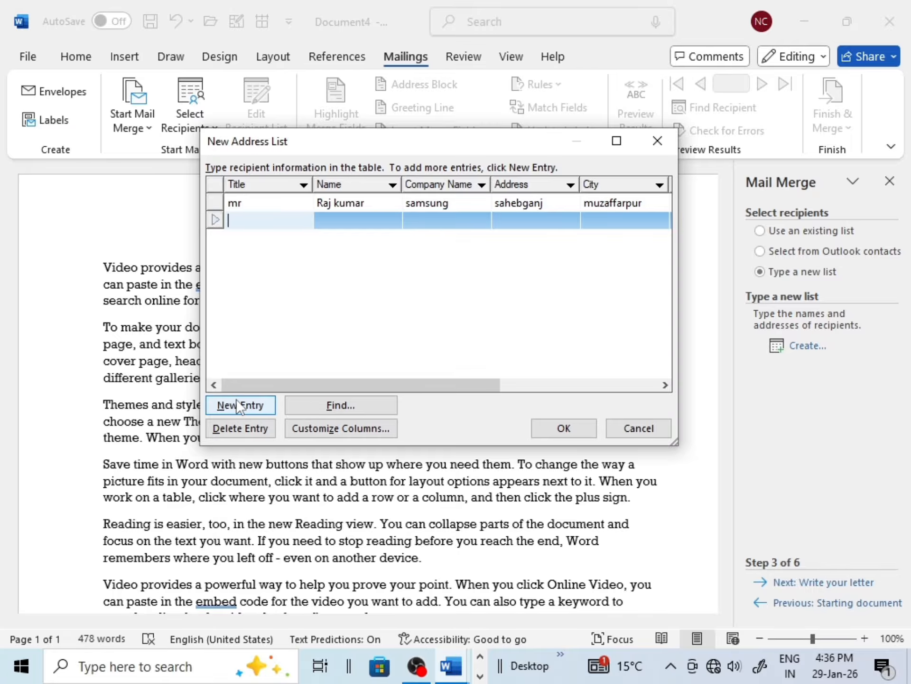
pyautogui.click(241, 428)
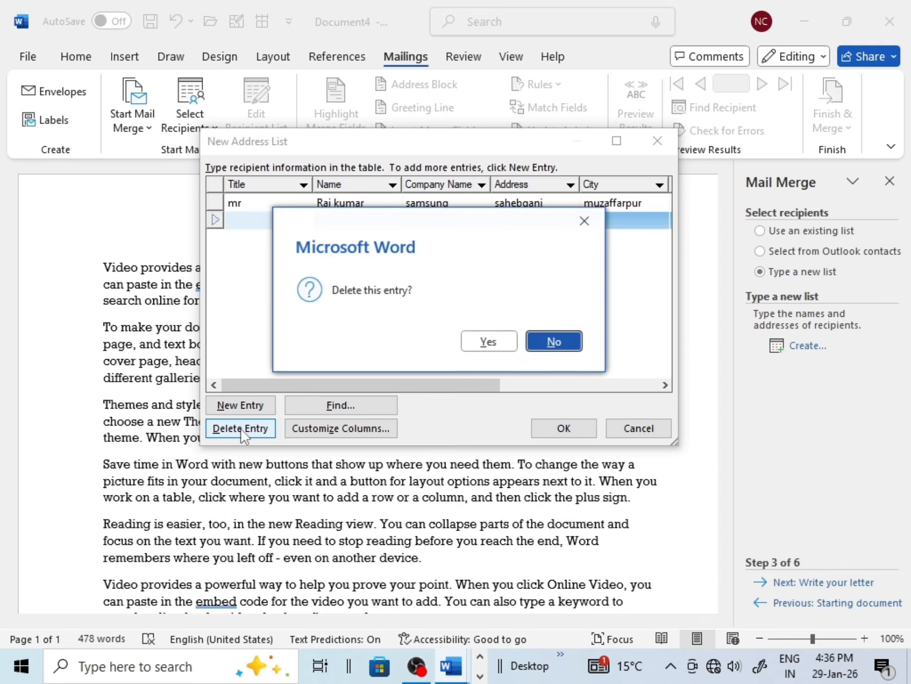
pyautogui.click(488, 342)
pyautogui.press('Tab')
pyautogui.press('Tab')
pyautogui.press('Tab')
pyautogui.press('Tab')
pyautogui.press('Tab')
pyautogui.press('Tab')
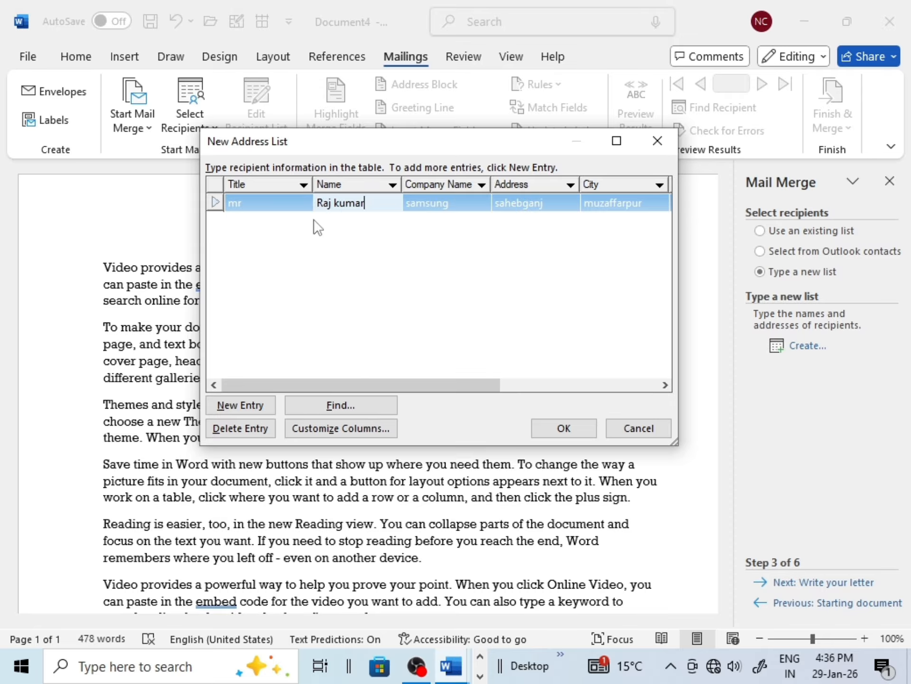
pyautogui.press('Tab')
pyautogui.press('Tab')
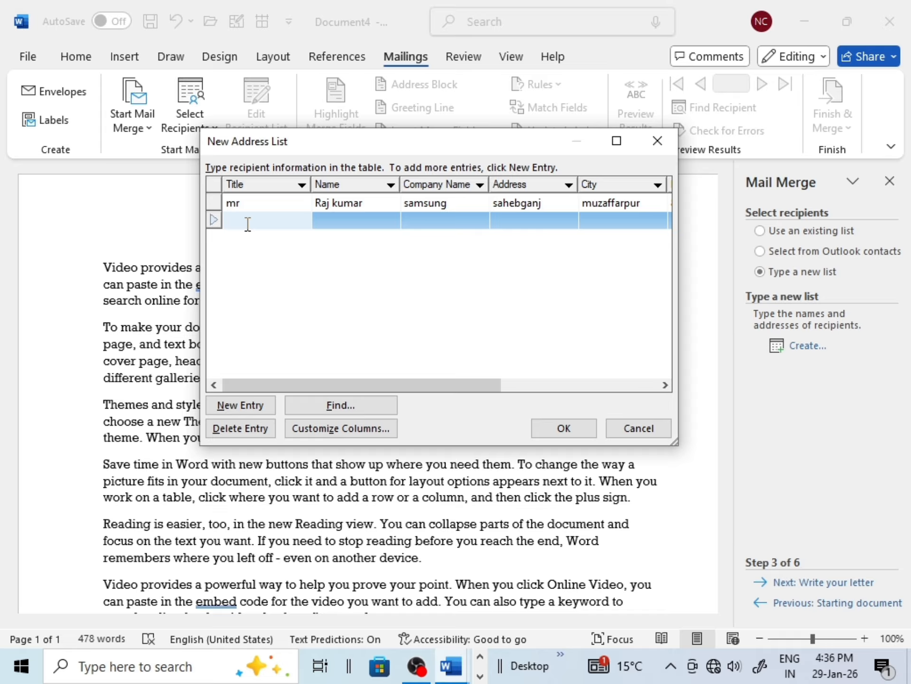
# Enter the second and third recipients, each with title mr and a name
pyautogui.write('mr')
pyautogui.press('Tab')
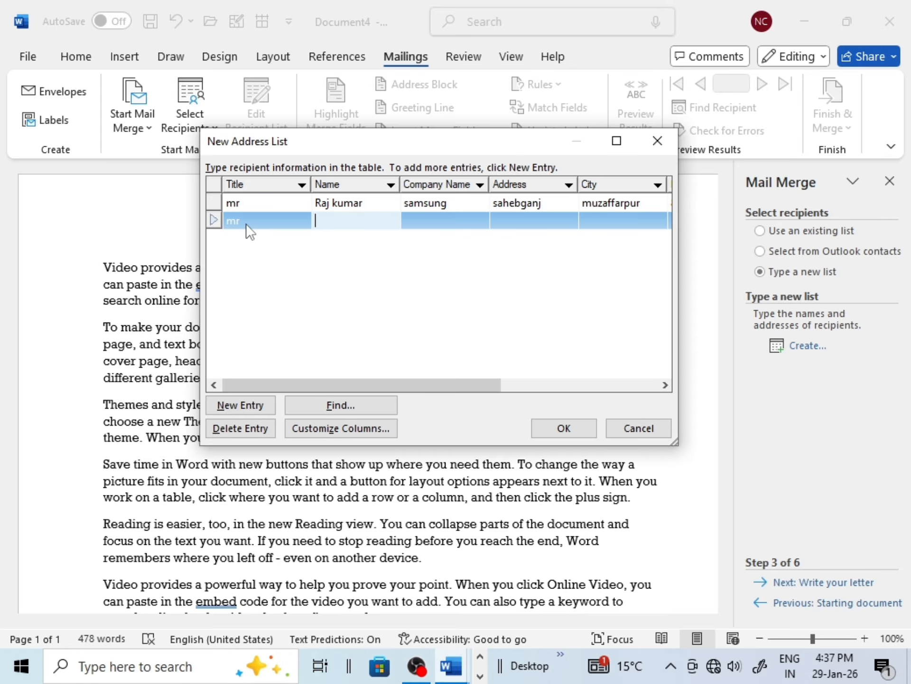
pyautogui.write('anku kumar')
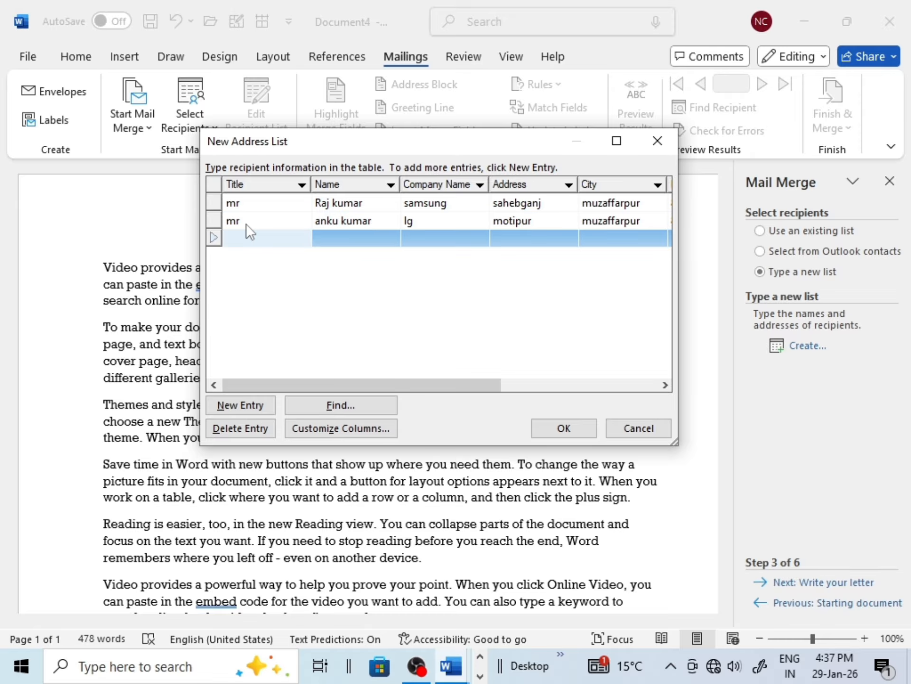
pyautogui.write('mr')
pyautogui.press('Tab')
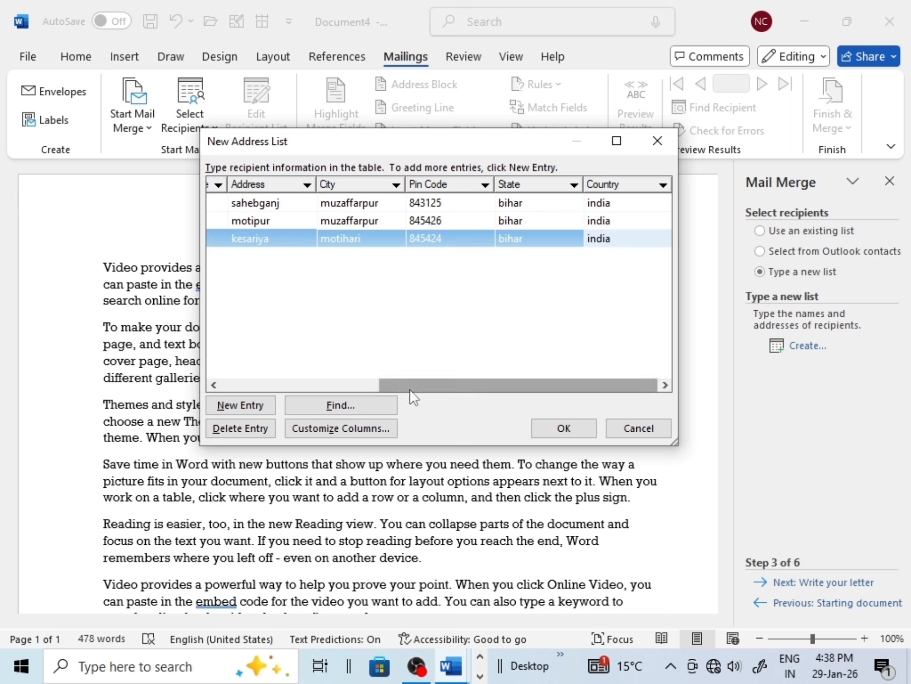
pyautogui.moveTo(409, 389); pyautogui.dragTo(240, 394)
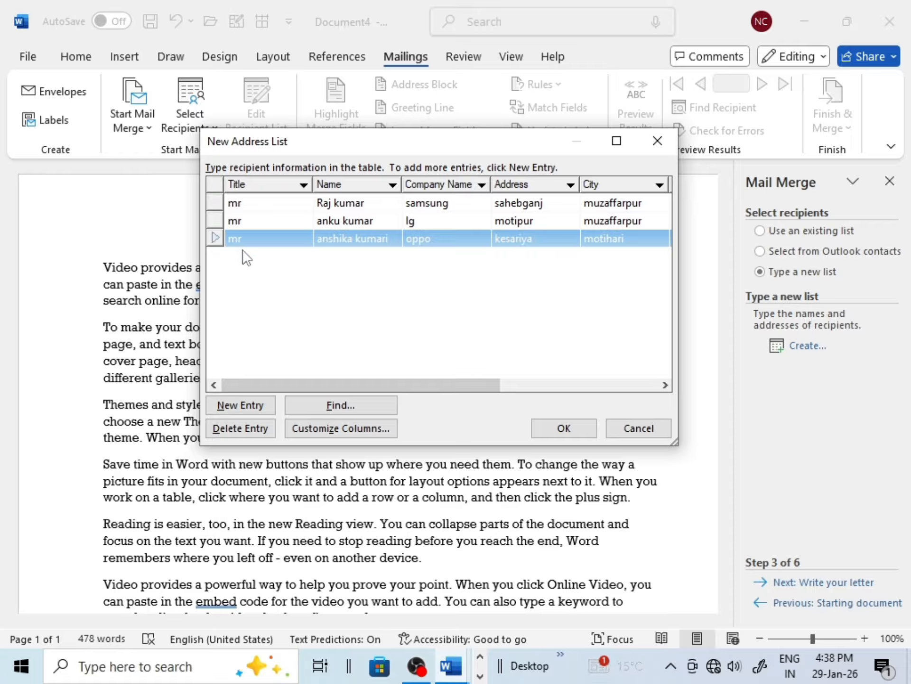
# Finish the address list and name its file nice in the Desktop folder
pyautogui.click(563, 426)
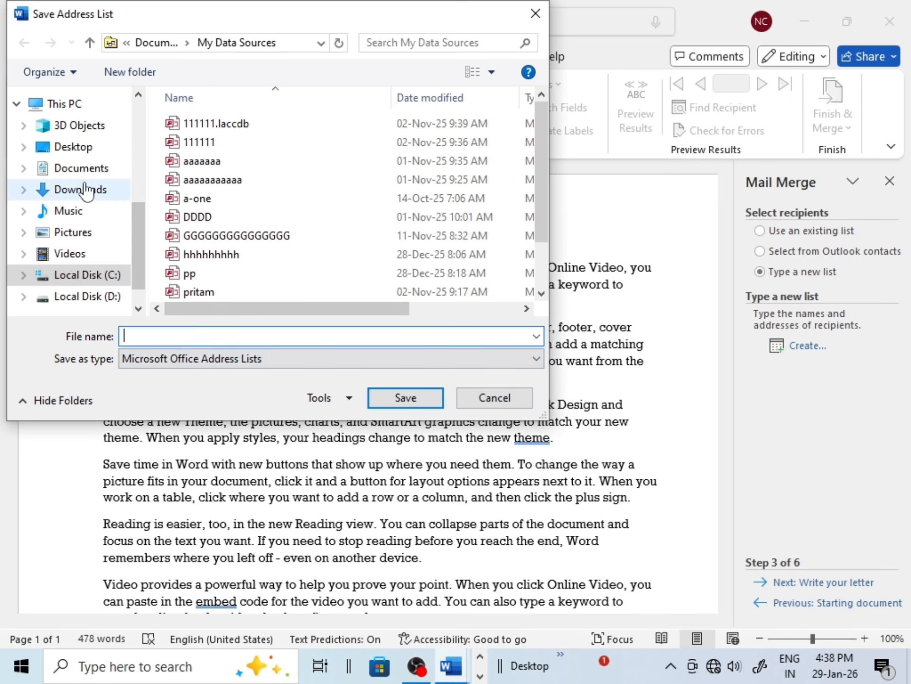
pyautogui.click(78, 148)
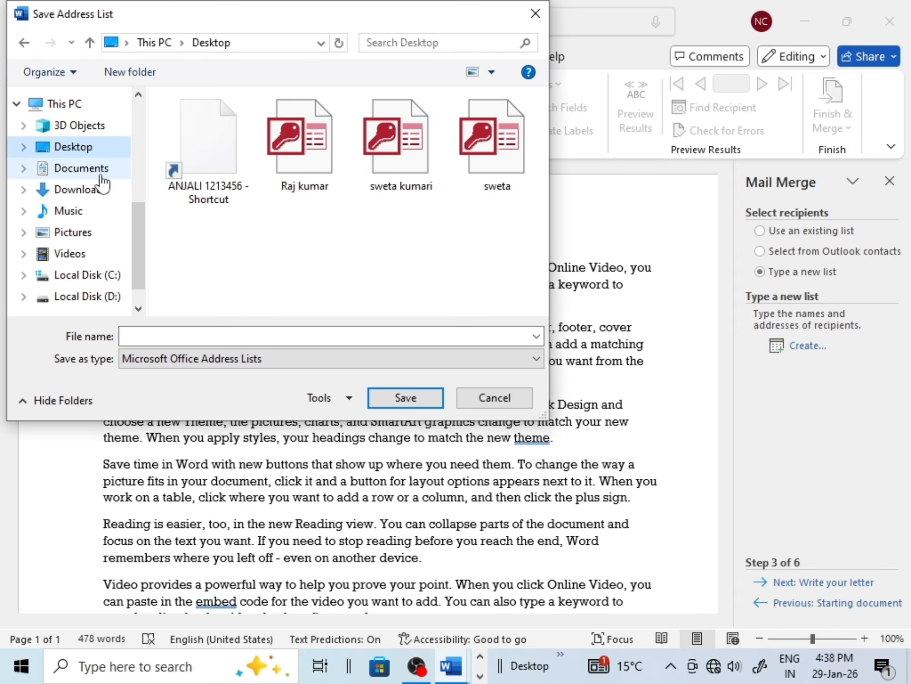
pyautogui.moveTo(141, 217); pyautogui.dragTo(138, 143)
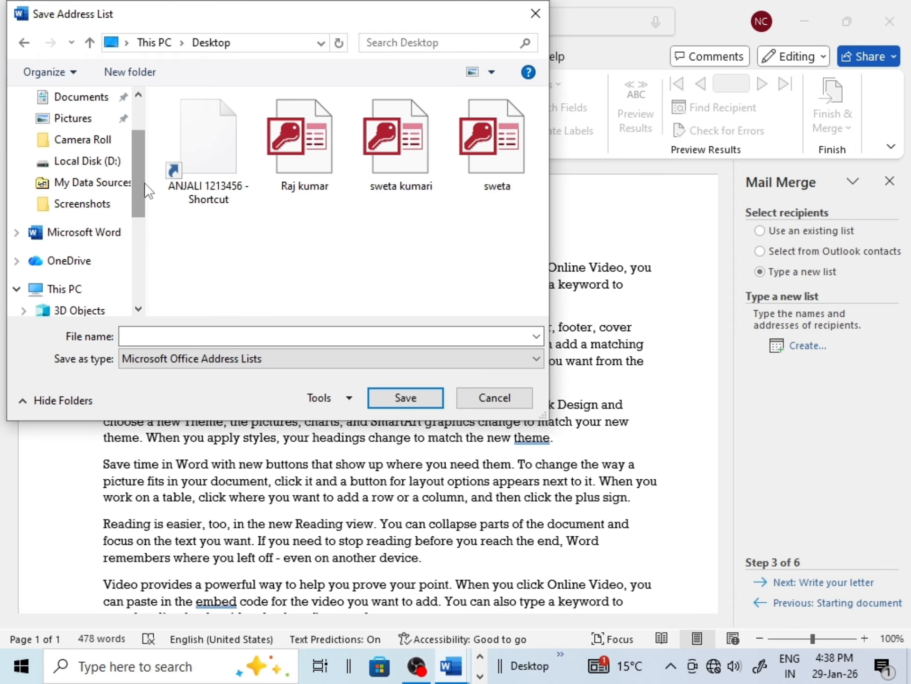
pyautogui.click(154, 340)
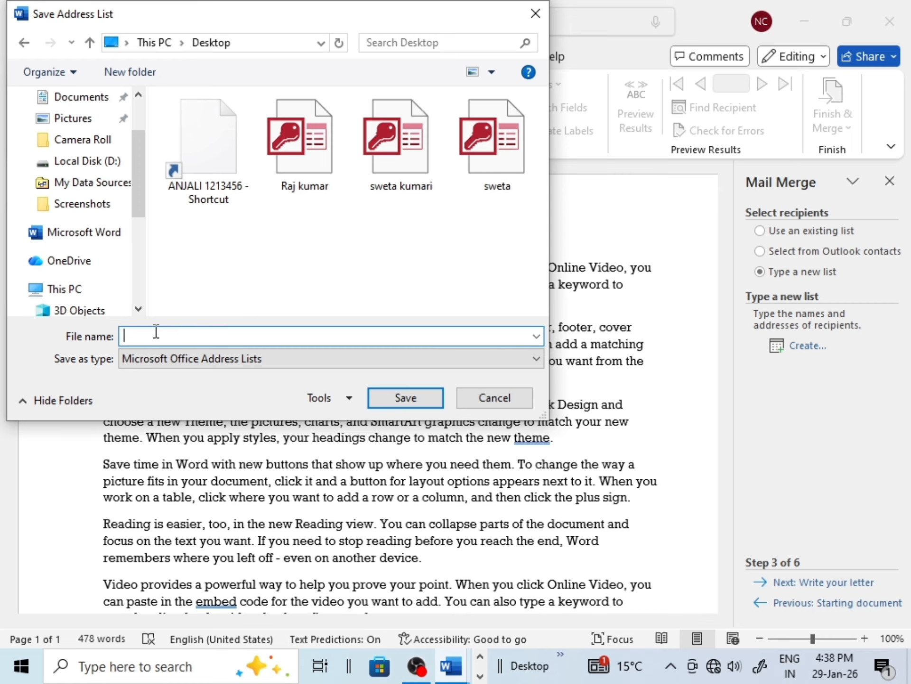
pyautogui.write('nice')
# Save the list as nice.mdb and accept its three recipients in Mail Merge Recipients
pyautogui.click(405, 395)
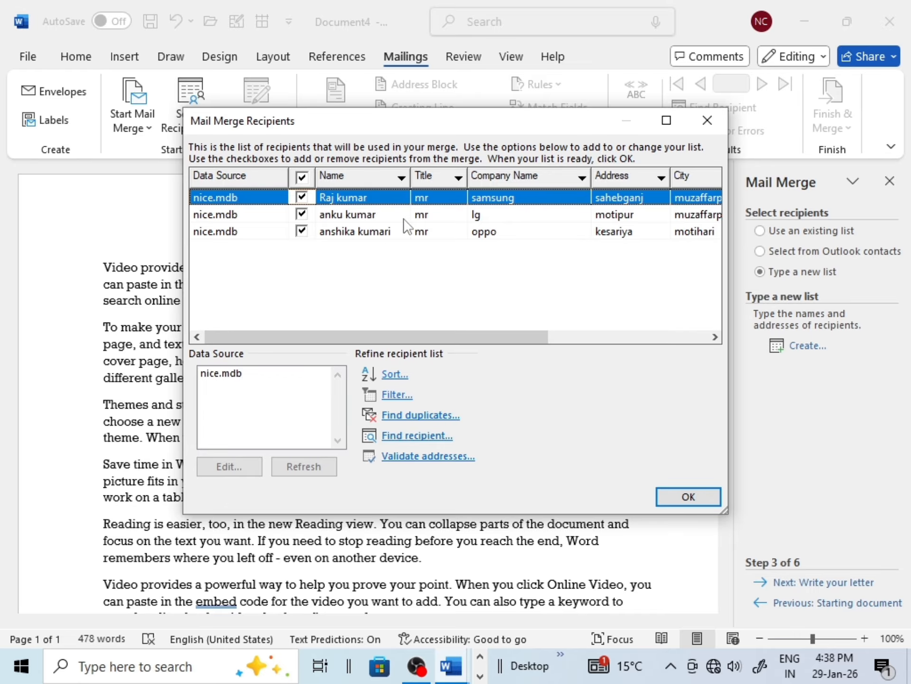
pyautogui.moveTo(487, 333); pyautogui.dragTo(449, 321)
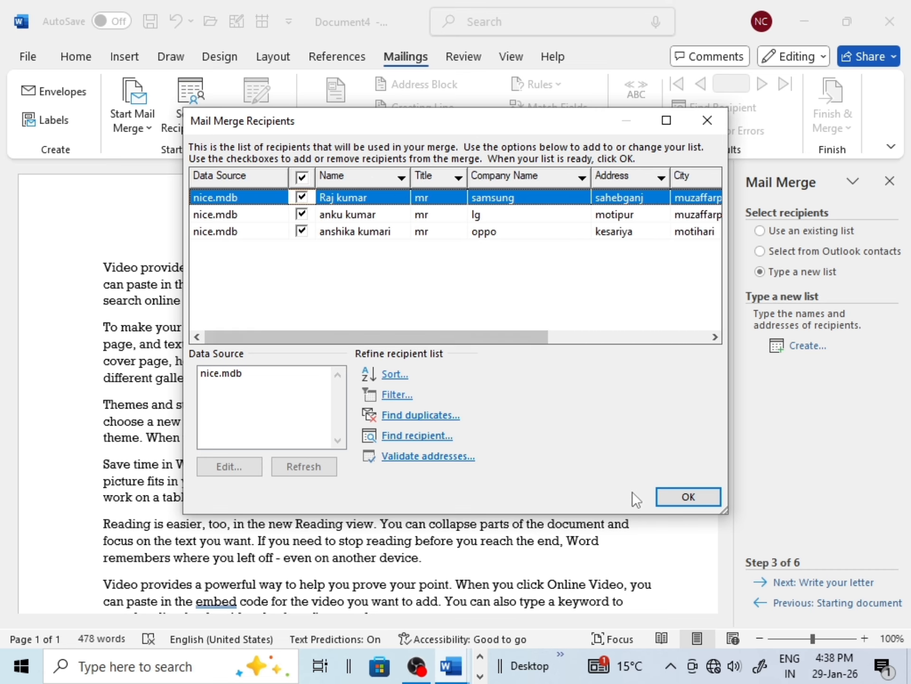
pyautogui.click(702, 492)
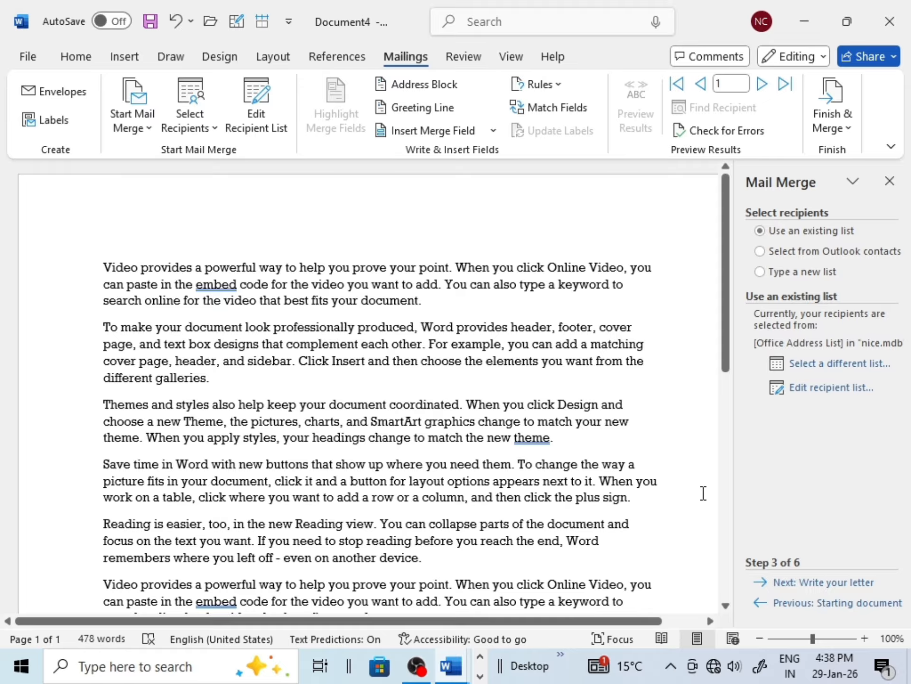
# Move on to Write your letter and insert a blank line before the first paragraph
pyautogui.click(818, 585)
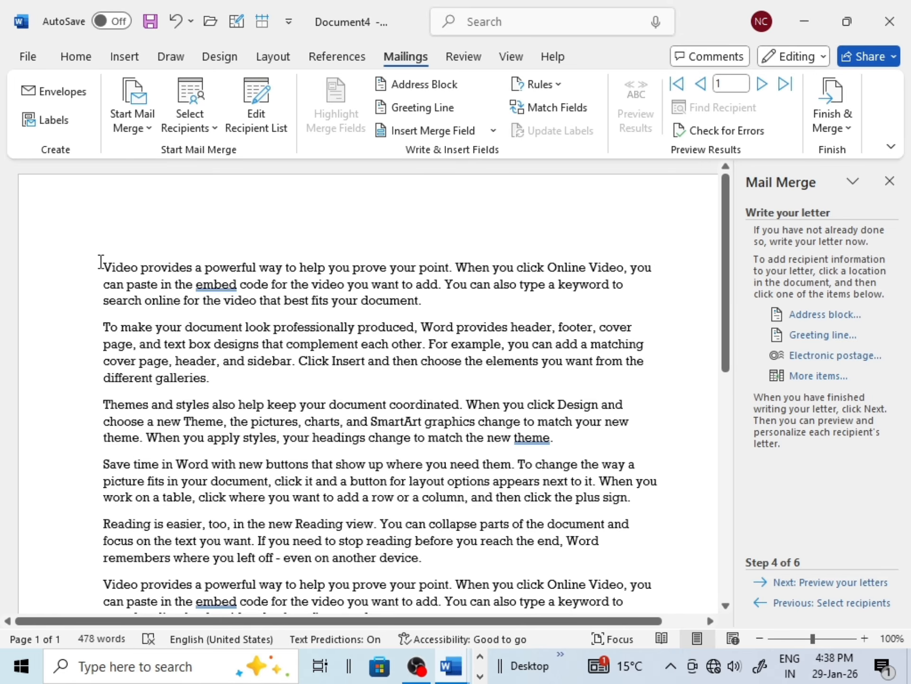
pyautogui.click(100, 262)
pyautogui.press('Return')
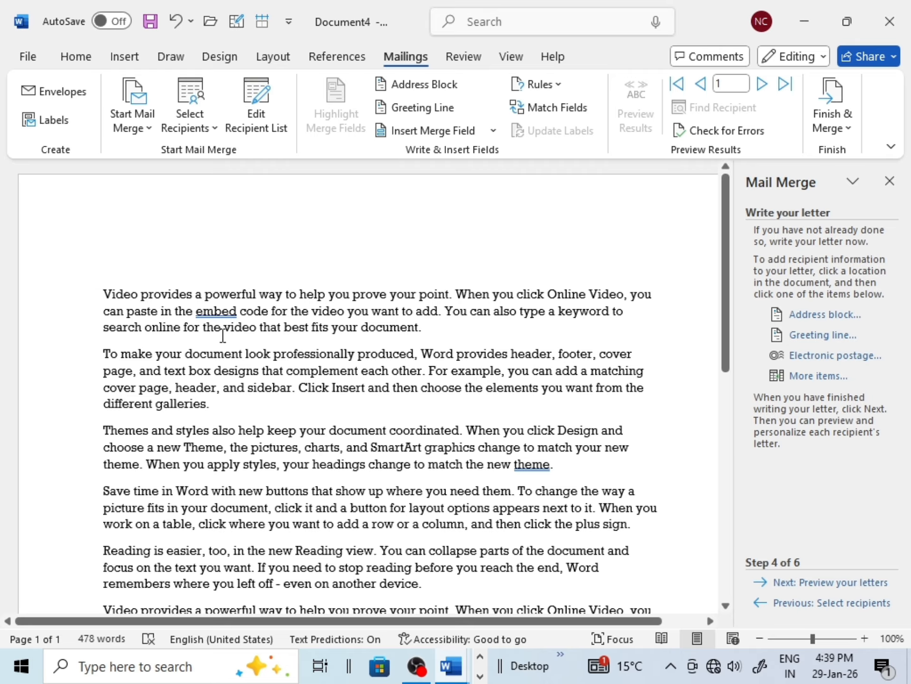
# Insert the Title, Name, Company Name and Address merge fields at the top of the letter
pyautogui.click(810, 377)
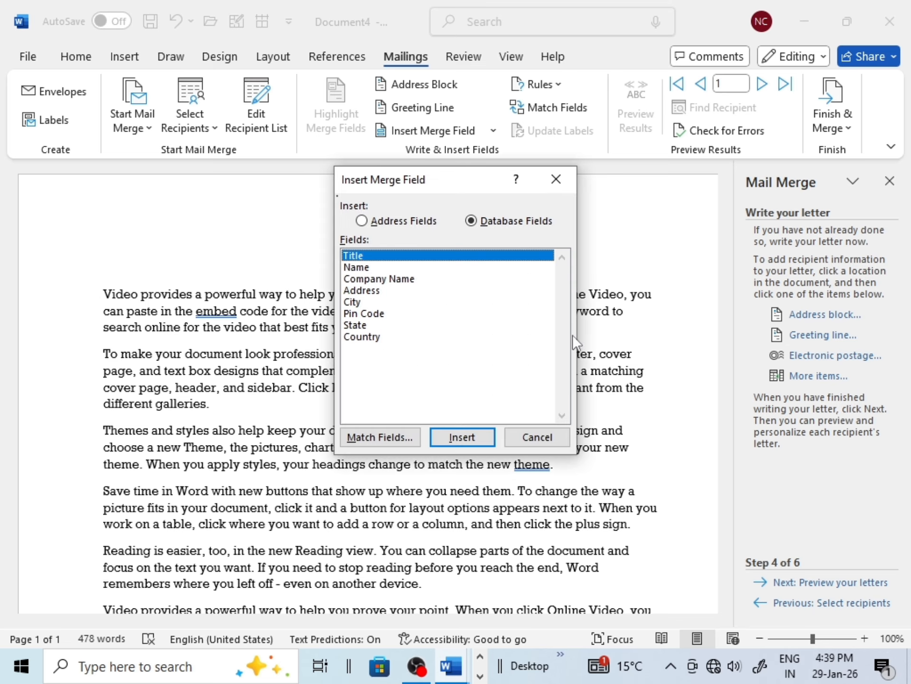
pyautogui.click(455, 427)
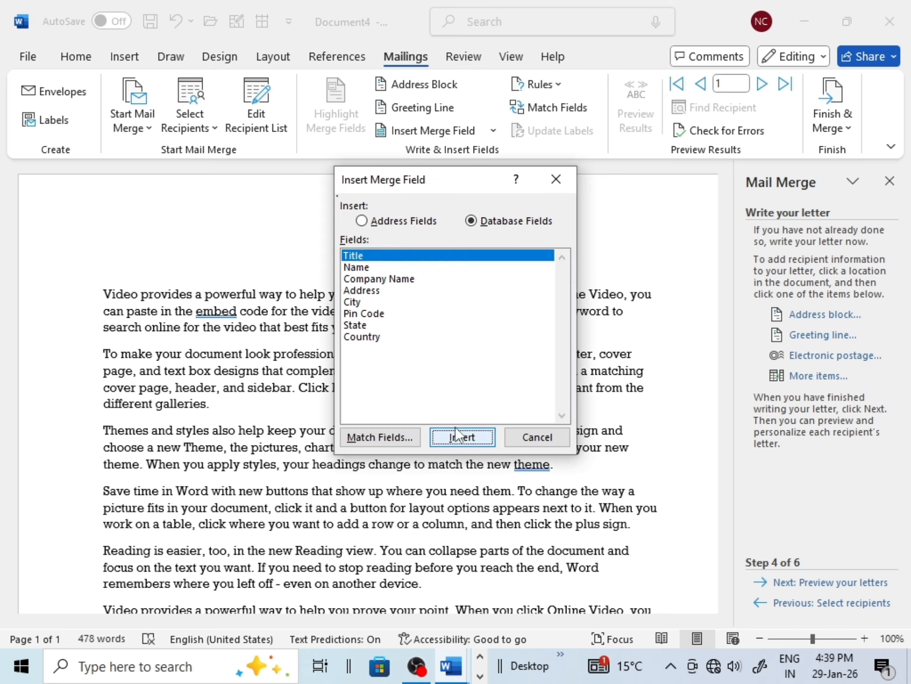
pyautogui.click(372, 270)
pyautogui.click(476, 434)
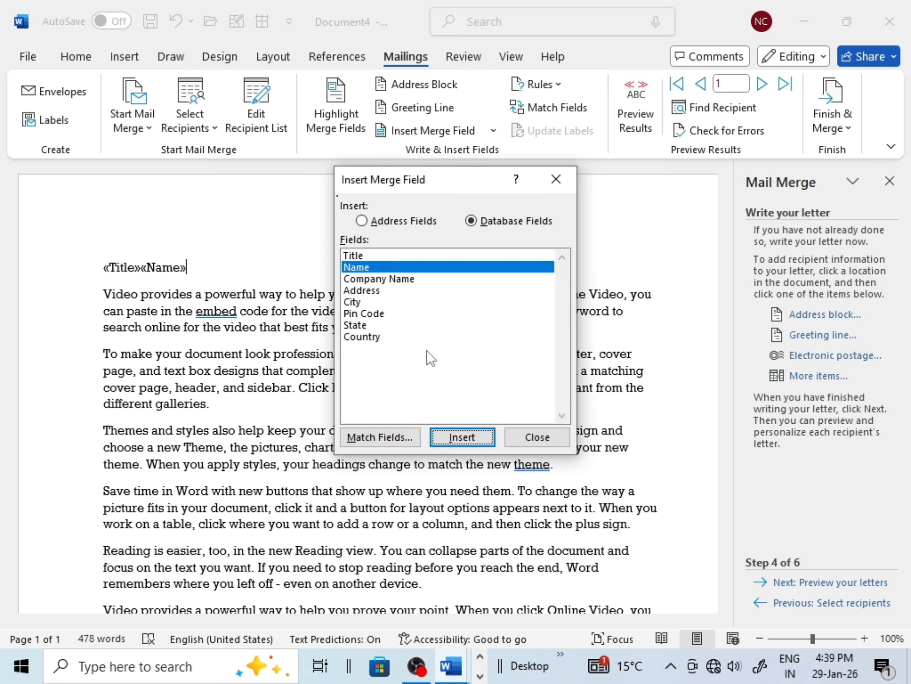
pyautogui.click(402, 280)
pyautogui.click(478, 435)
pyautogui.click(380, 291)
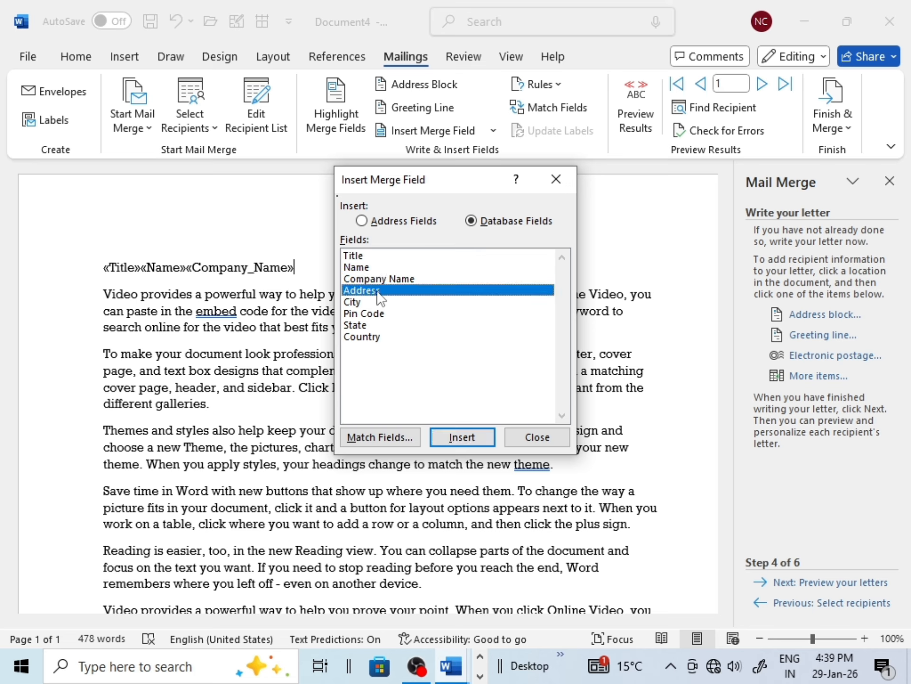
pyautogui.click(464, 435)
# Add the City, Pin Code, State and Country merge fields, then close the field dialog
pyautogui.click(369, 301)
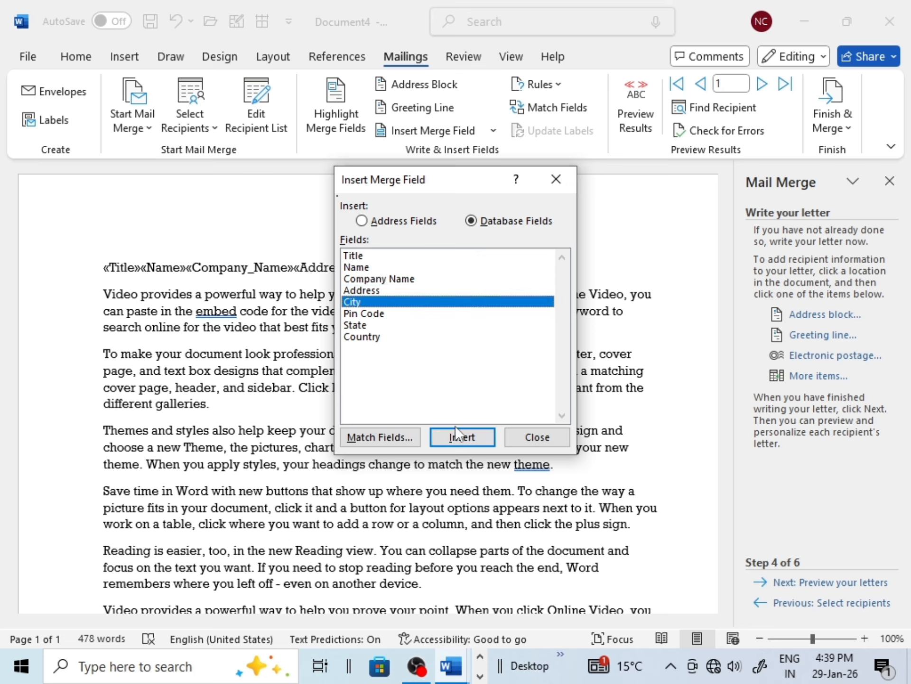
pyautogui.click(462, 435)
pyautogui.click(392, 317)
pyautogui.click(461, 437)
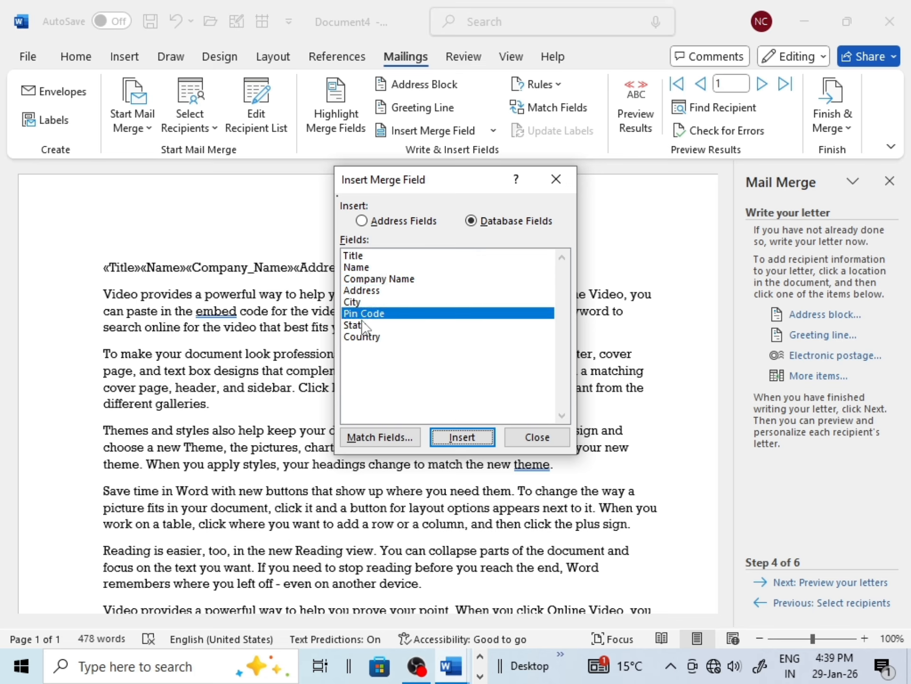
pyautogui.click(364, 325)
pyautogui.click(471, 437)
pyautogui.click(371, 336)
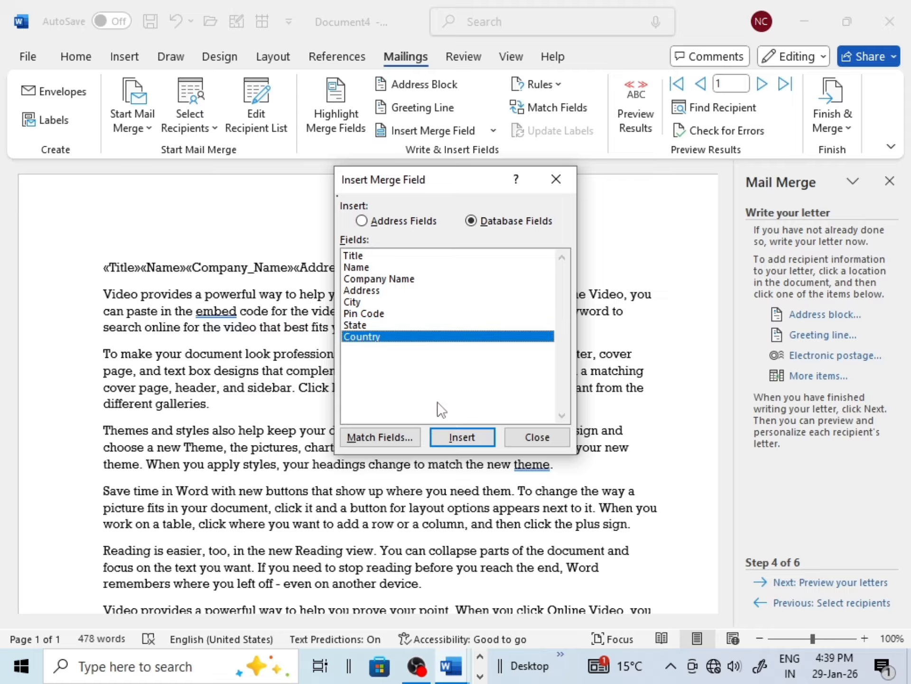
pyautogui.click(467, 437)
pyautogui.click(546, 435)
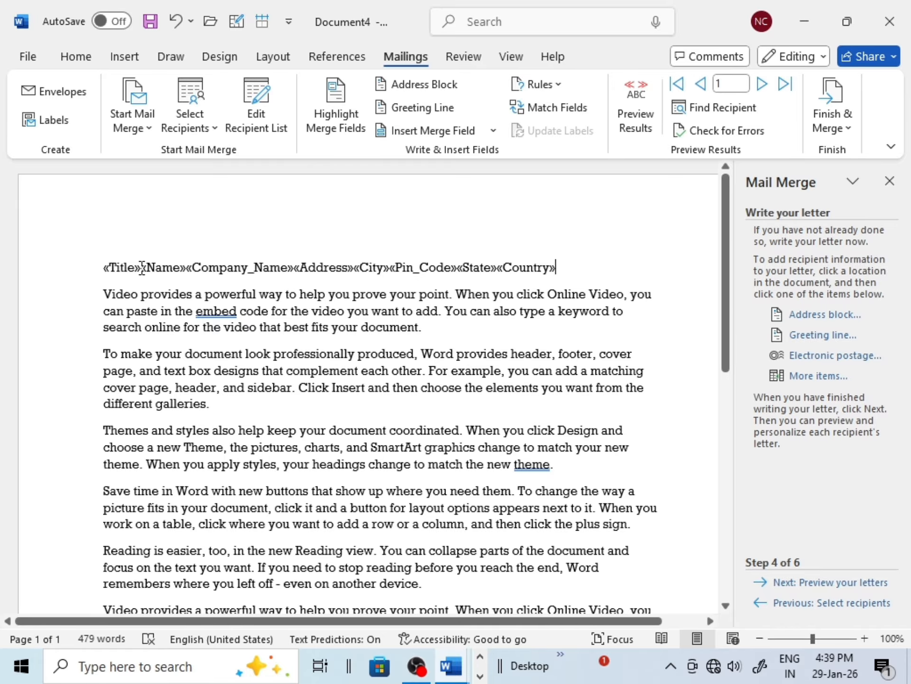
# Put the Name, Company_Name, Address and City fields each on a new line
pyautogui.click(142, 267)
pyautogui.press('Return')
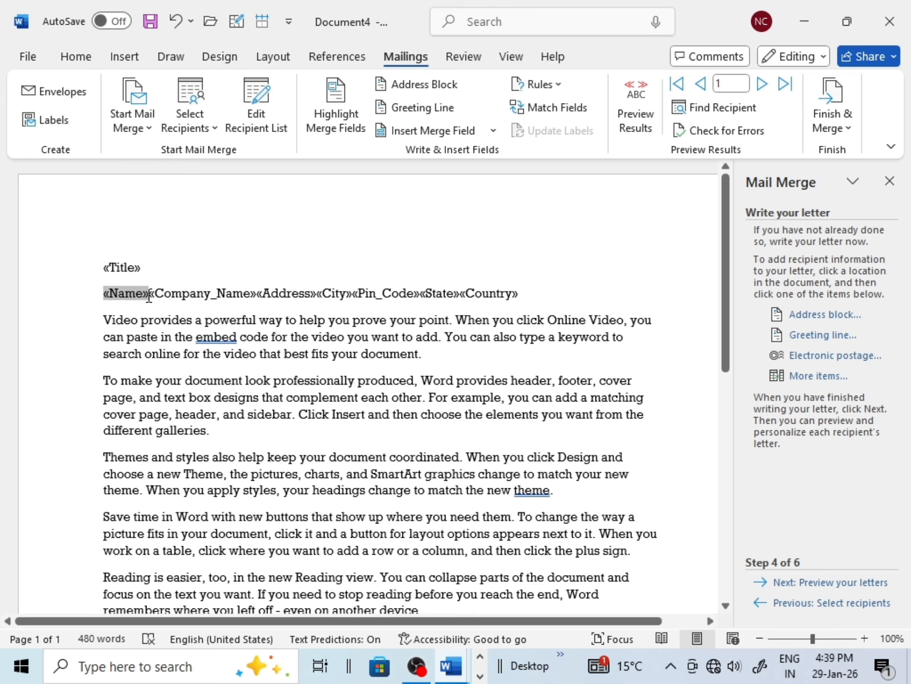
pyautogui.click(150, 294)
pyautogui.press('Return')
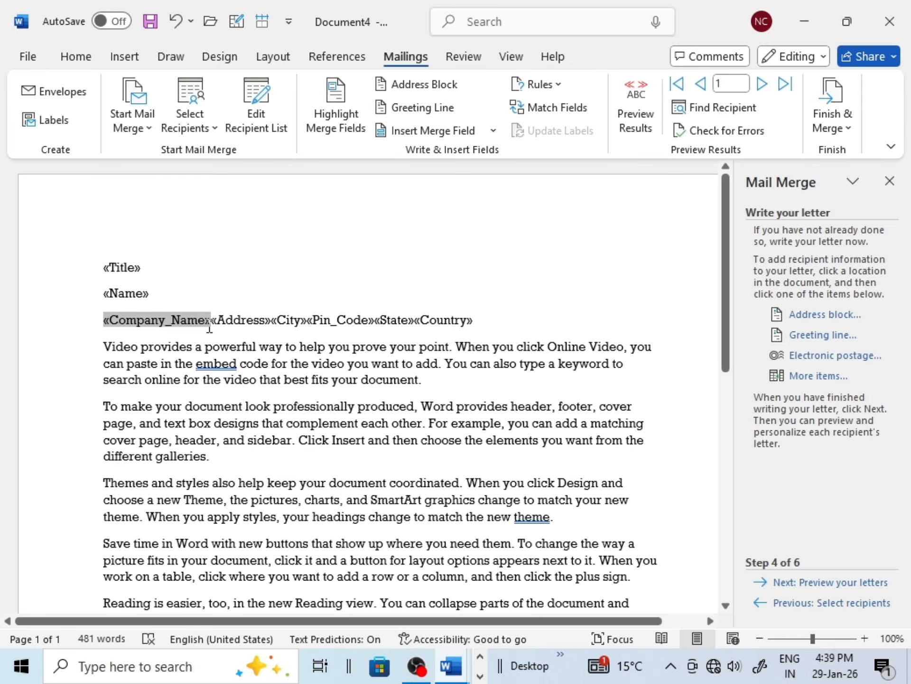
pyautogui.click(212, 325)
pyautogui.press('Return')
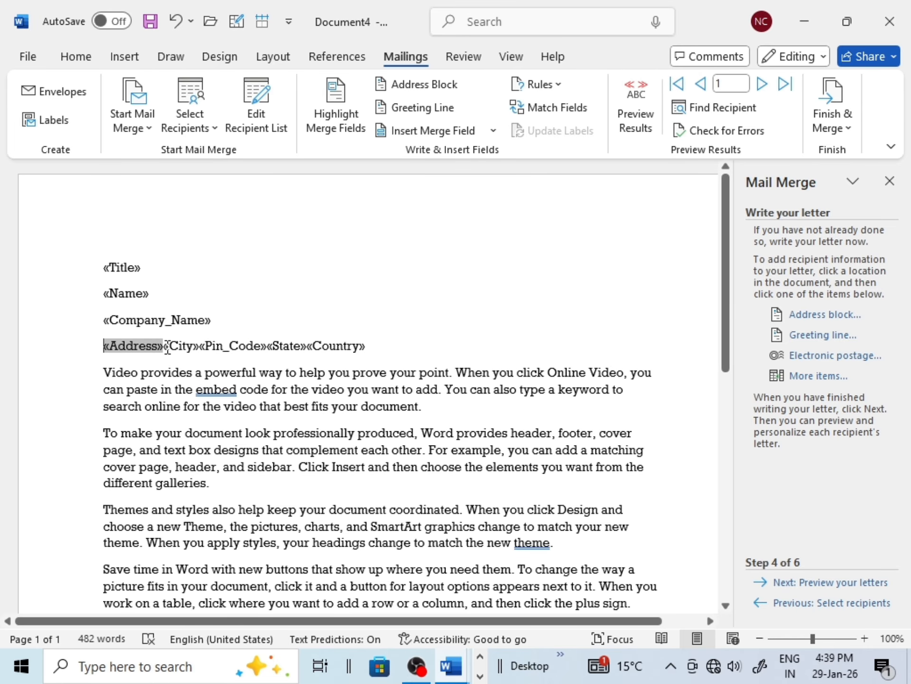
pyautogui.click(168, 346)
pyautogui.press('Return')
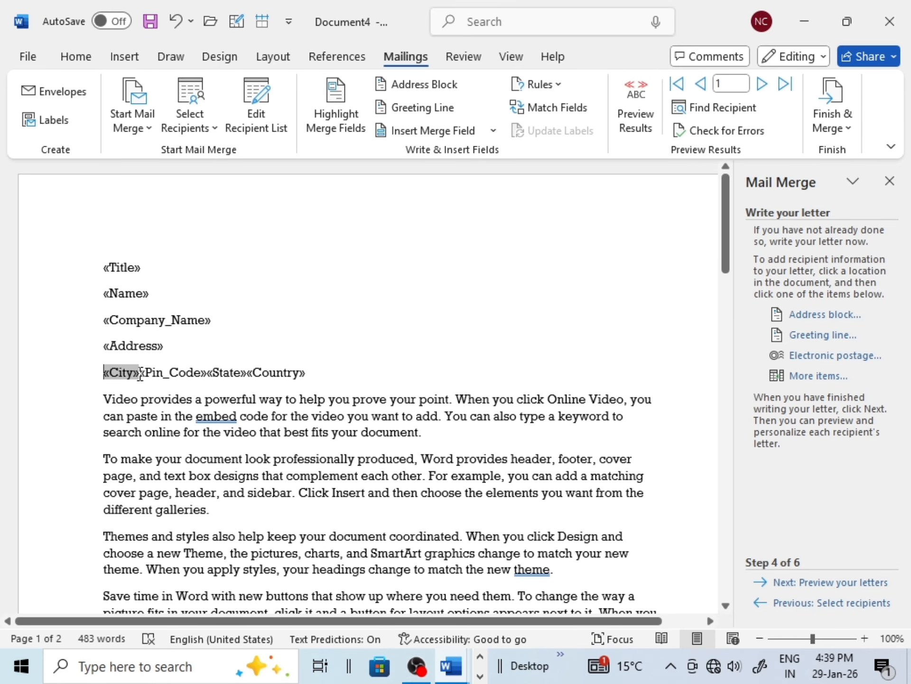
# Move Pin_Code, State and Country onto separate lines, ending after Country
pyautogui.click(140, 373)
pyautogui.press('Return')
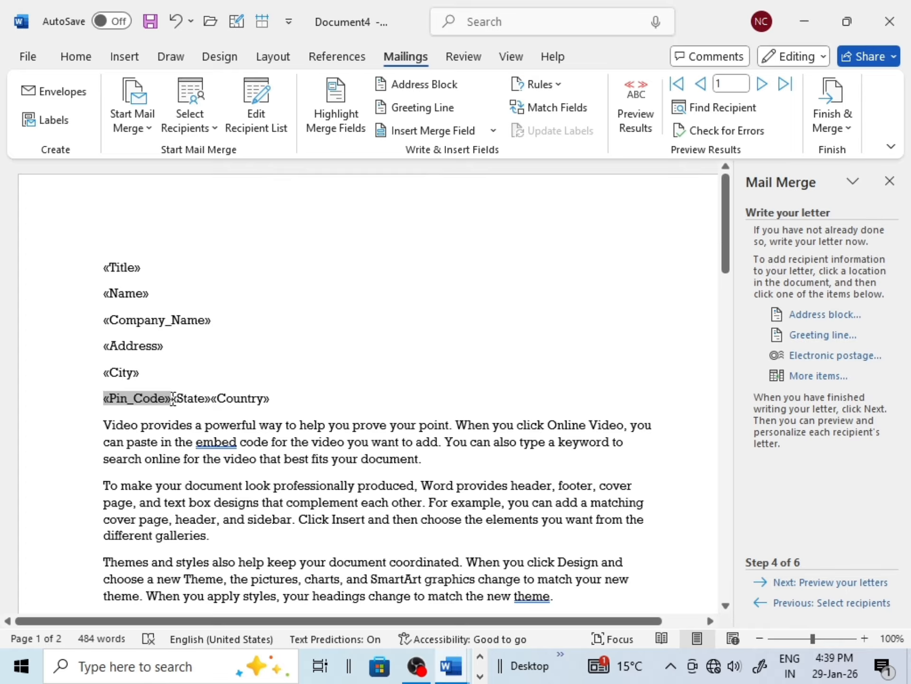
pyautogui.click(173, 398)
pyautogui.press('Return')
pyautogui.click(143, 425)
pyautogui.press('Return')
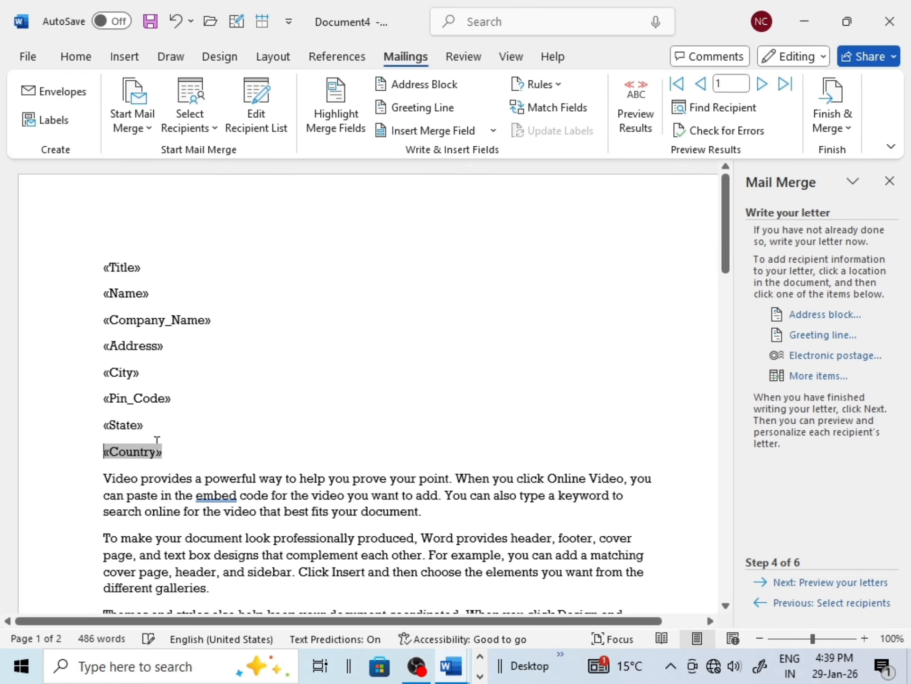
pyautogui.click(178, 453)
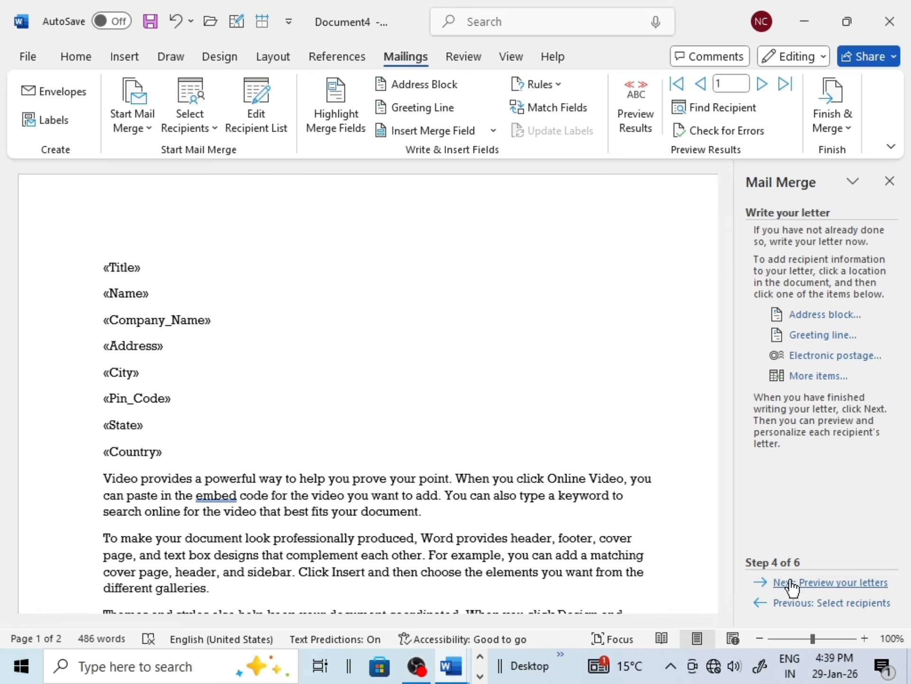
# Preview the letter at wizard step 5 with recipient 1's details, scrolling through it
pyautogui.click(817, 583)
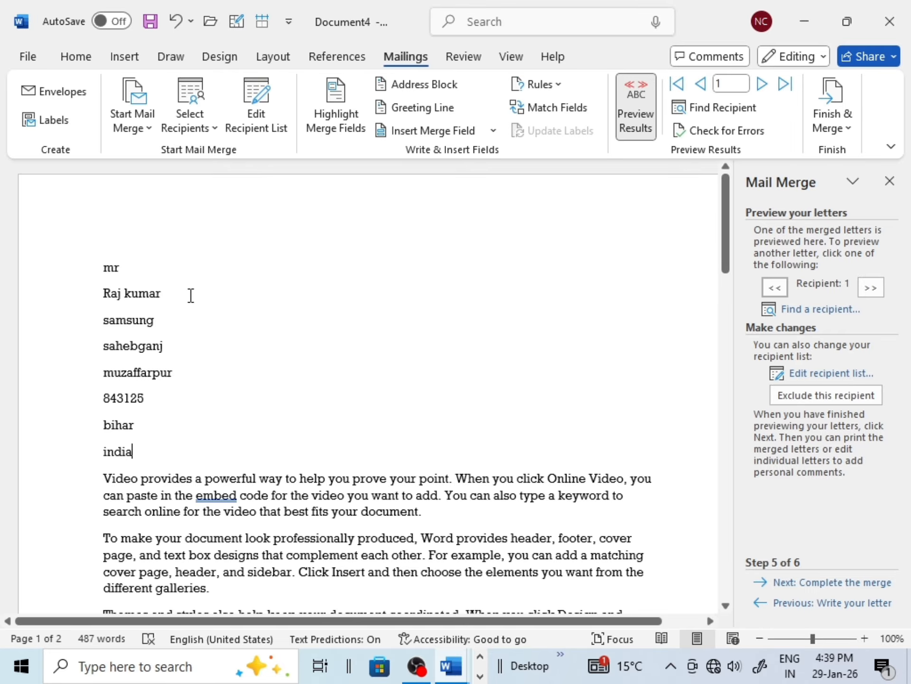
pyautogui.scroll(-3, 221, 344)
pyautogui.scroll(-17, 223, 346)
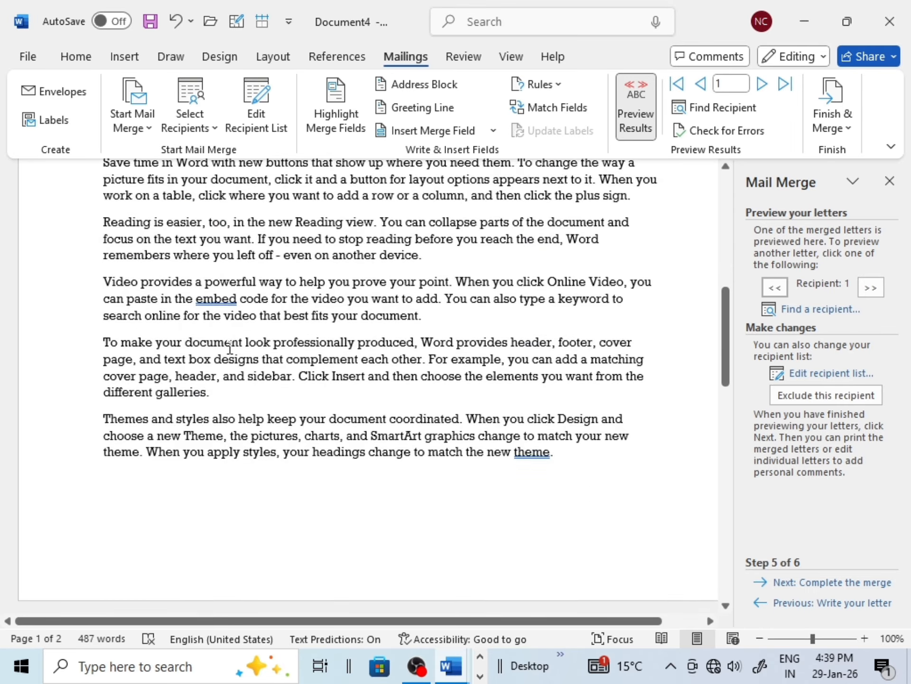
pyautogui.scroll(-5, 232, 346)
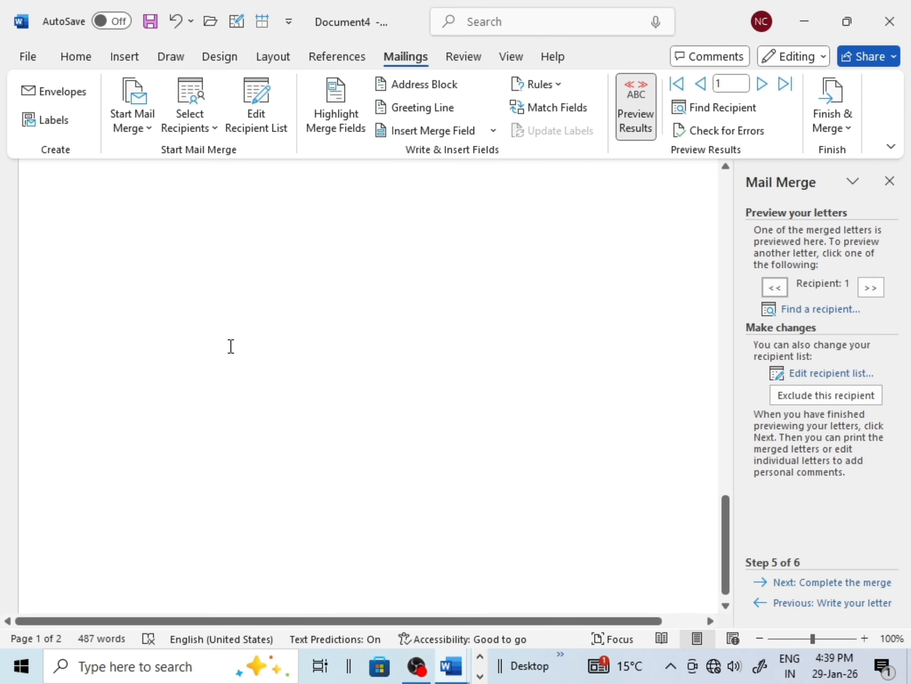
pyautogui.scroll(5, 231, 346)
pyautogui.scroll(15, 231, 346)
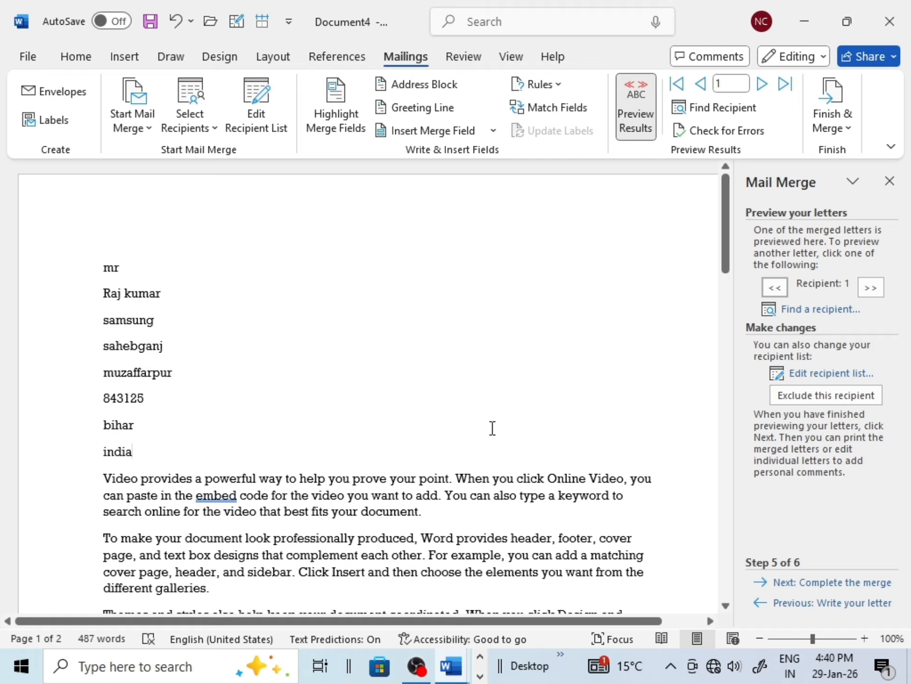
# Complete the merge, editing individual letters for All records into the new Letters1 document
pyautogui.click(837, 585)
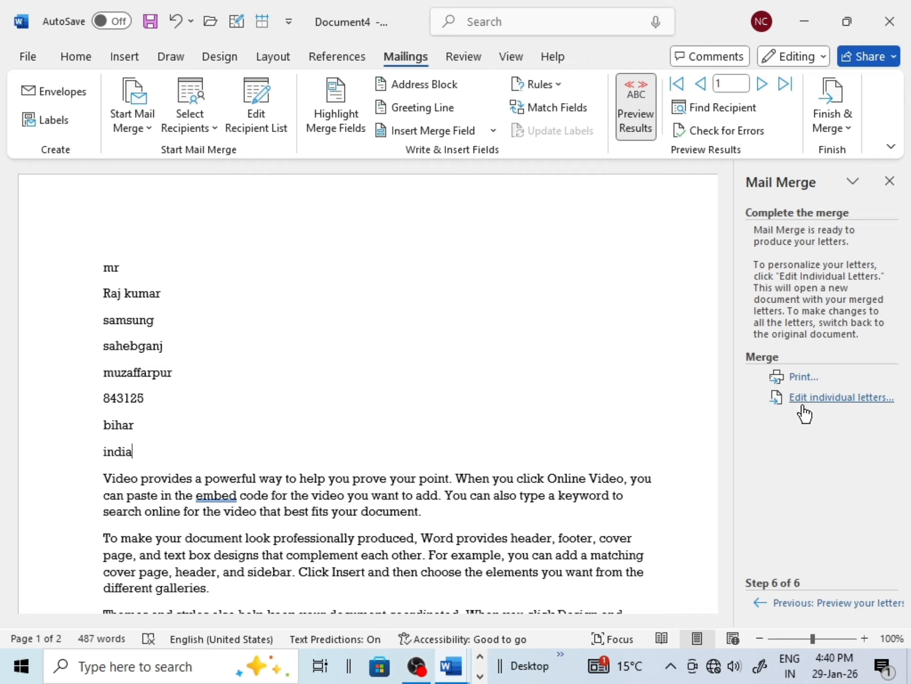
pyautogui.click(855, 398)
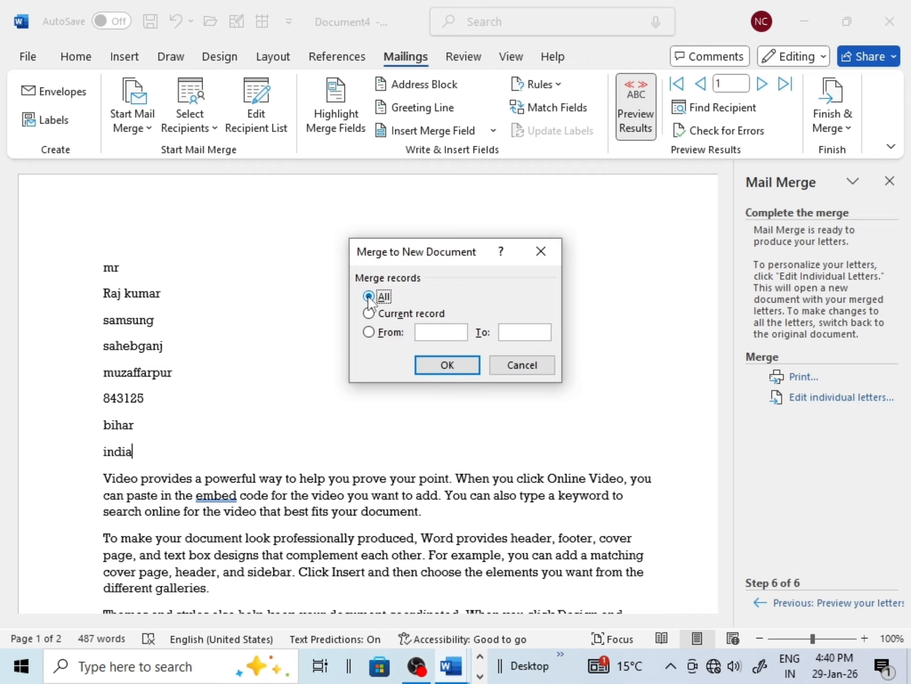
pyautogui.click(448, 365)
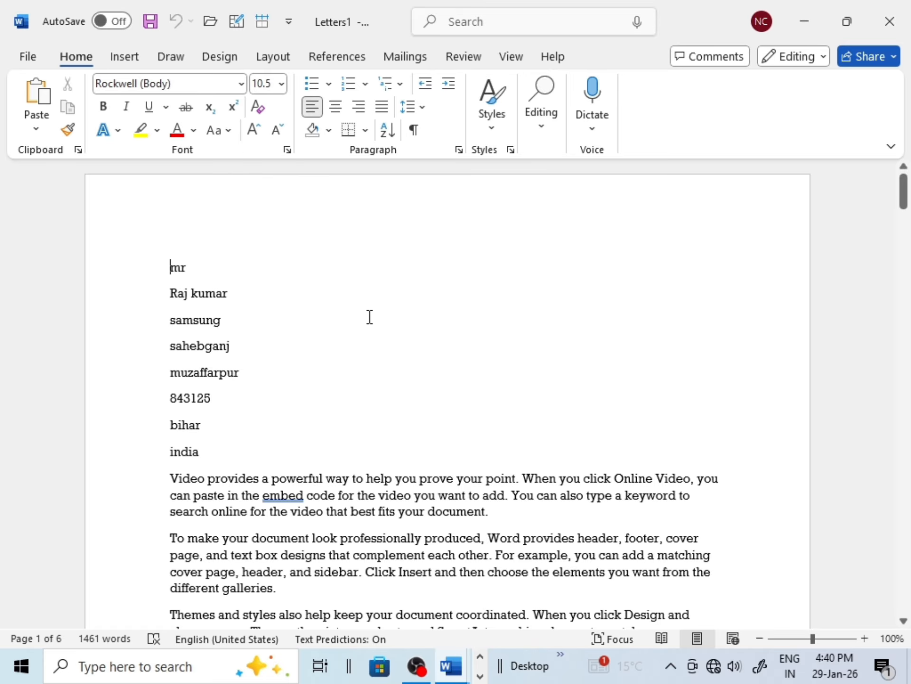
pyautogui.scroll(-5, 309, 338)
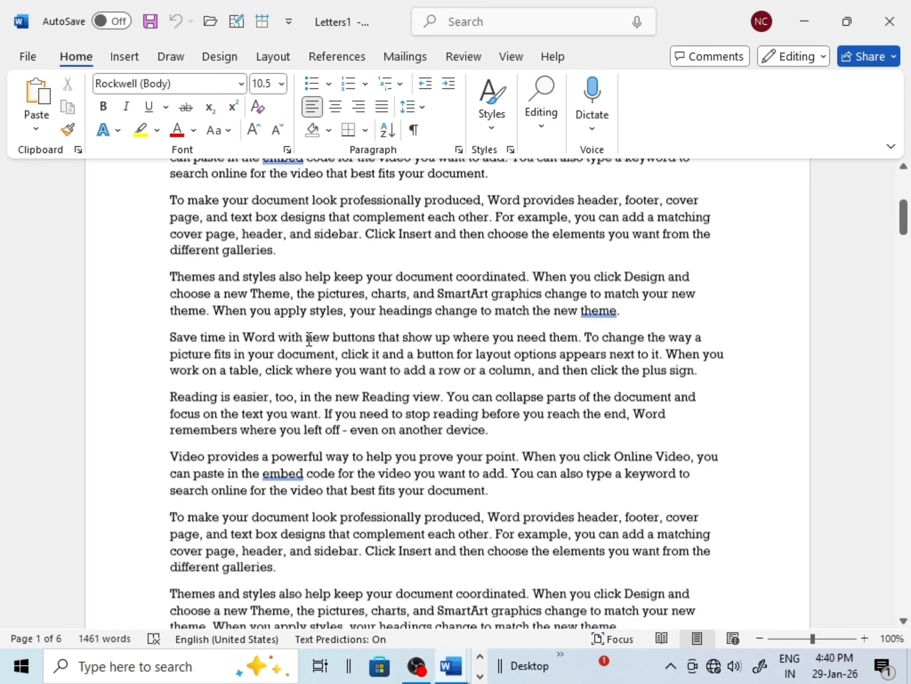
pyautogui.scroll(-10, 313, 333)
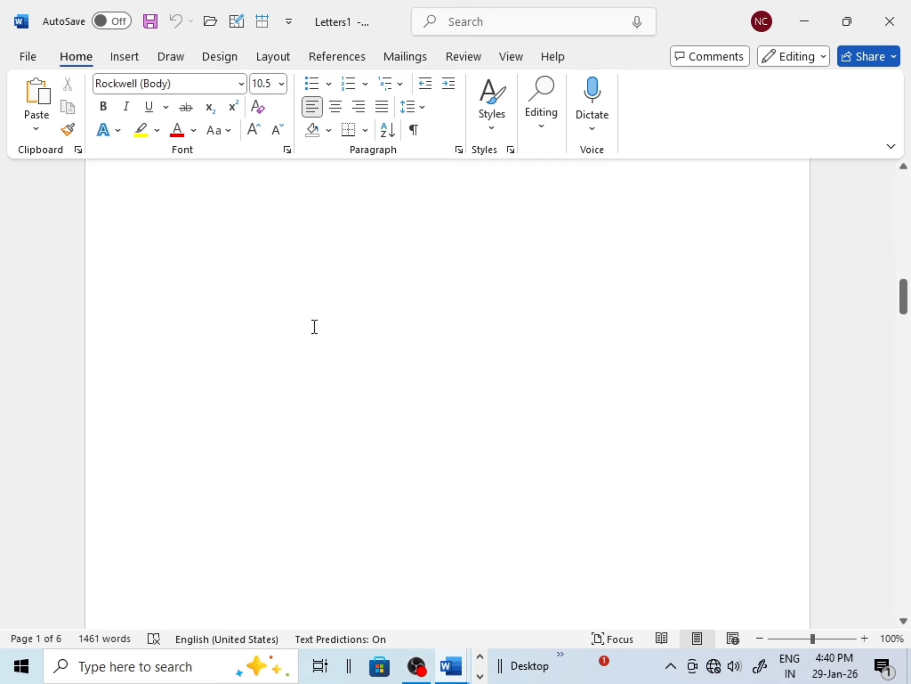
pyautogui.scroll(-12, 313, 327)
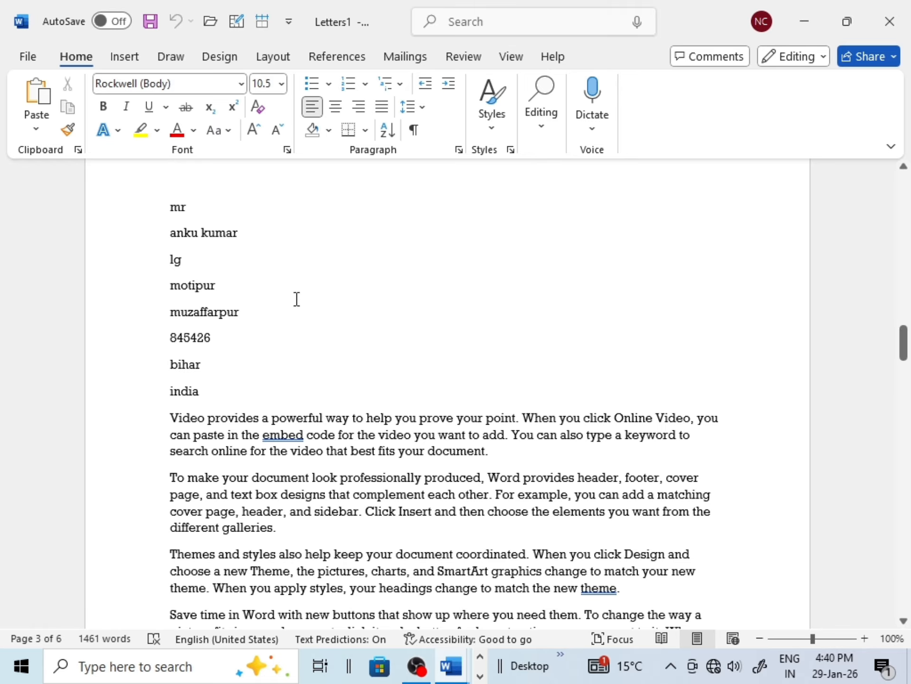
pyautogui.scroll(-20, 297, 329)
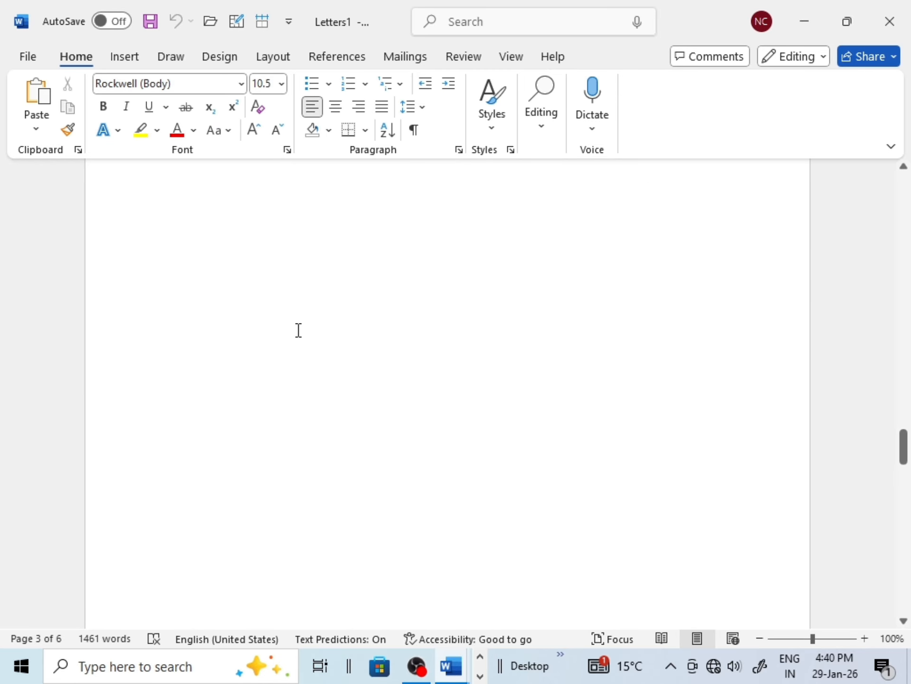
pyautogui.scroll(-4, 300, 330)
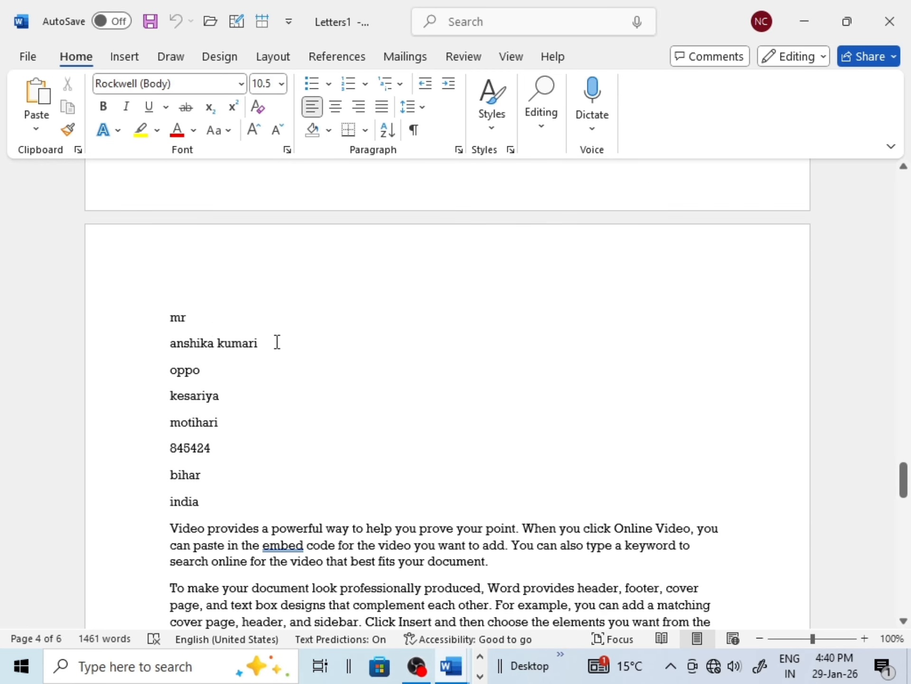
pyautogui.scroll(-9, 289, 356)
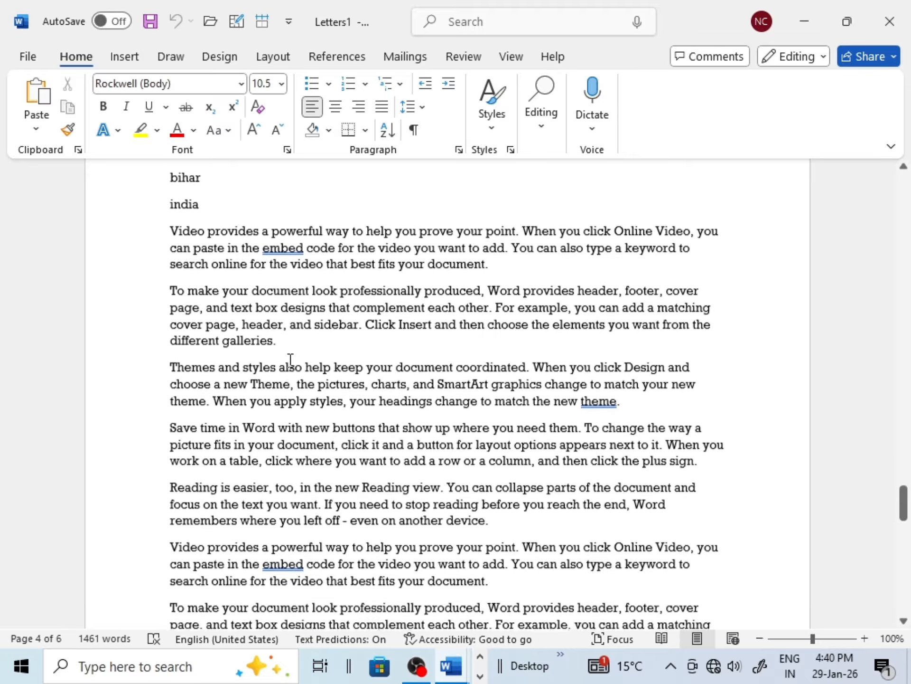
pyautogui.scroll(-7, 294, 357)
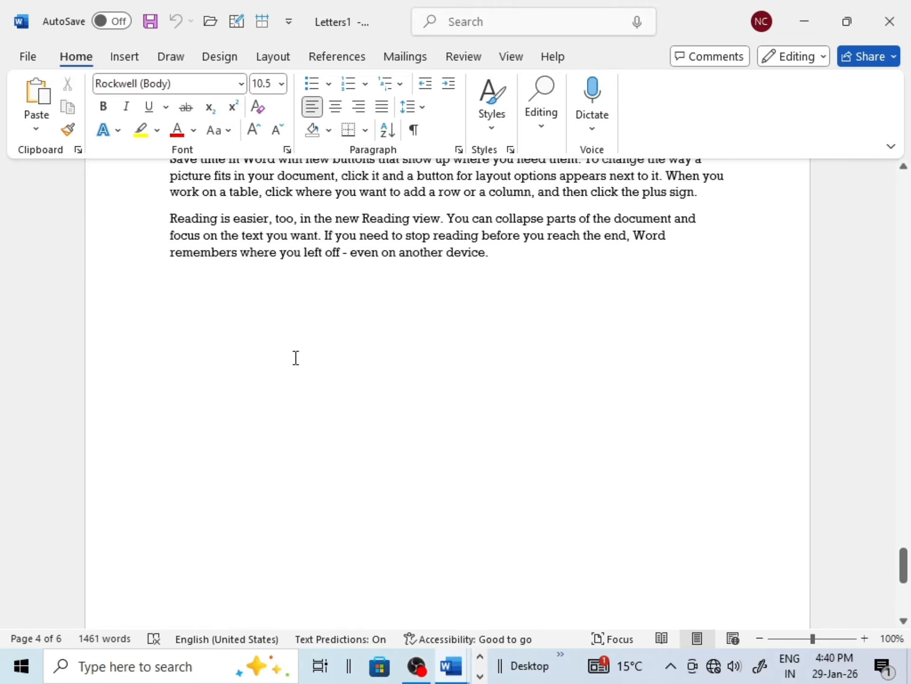
pyautogui.scroll(20, 284, 392)
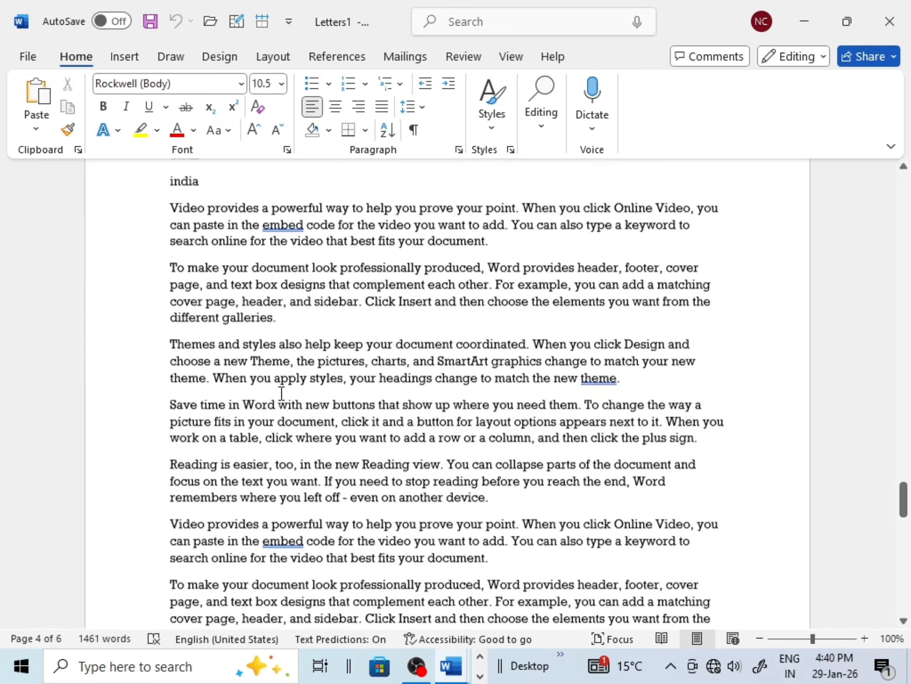
pyautogui.scroll(20, 281, 393)
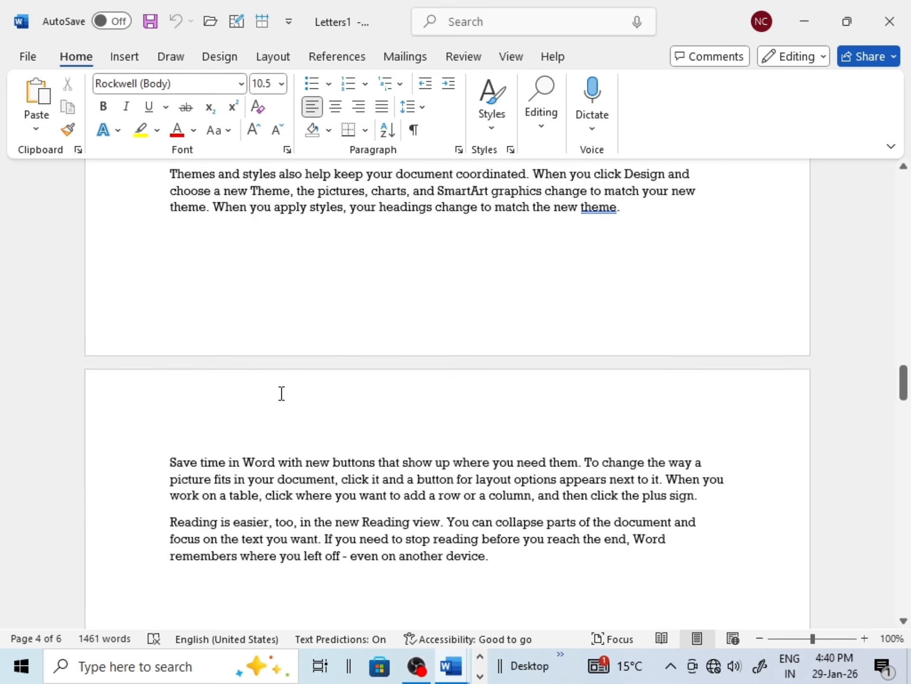
pyautogui.scroll(15, 281, 393)
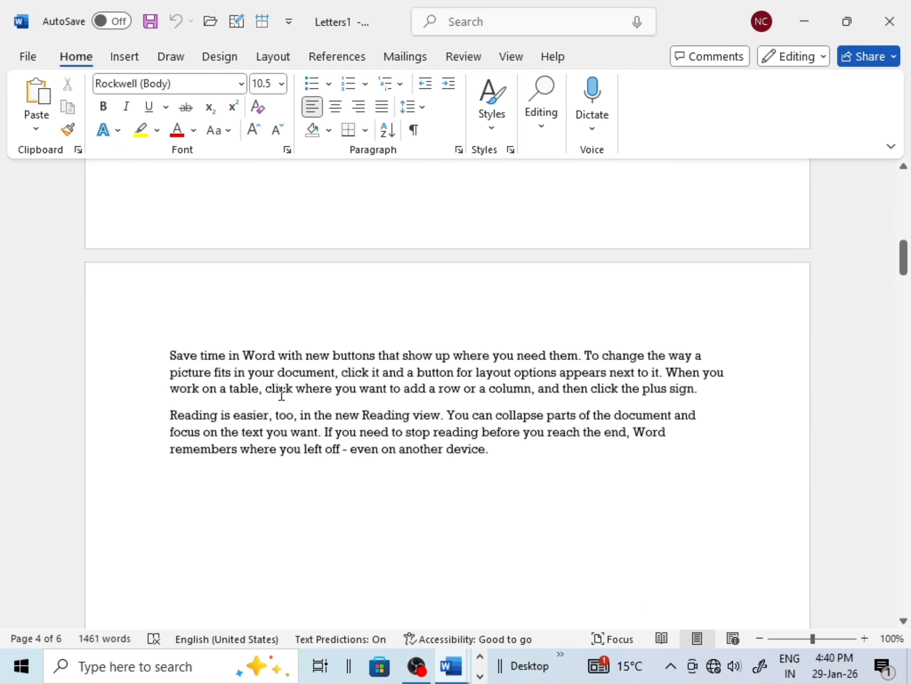
pyautogui.scroll(-10, 281, 393)
pyautogui.scroll(2, 258, 369)
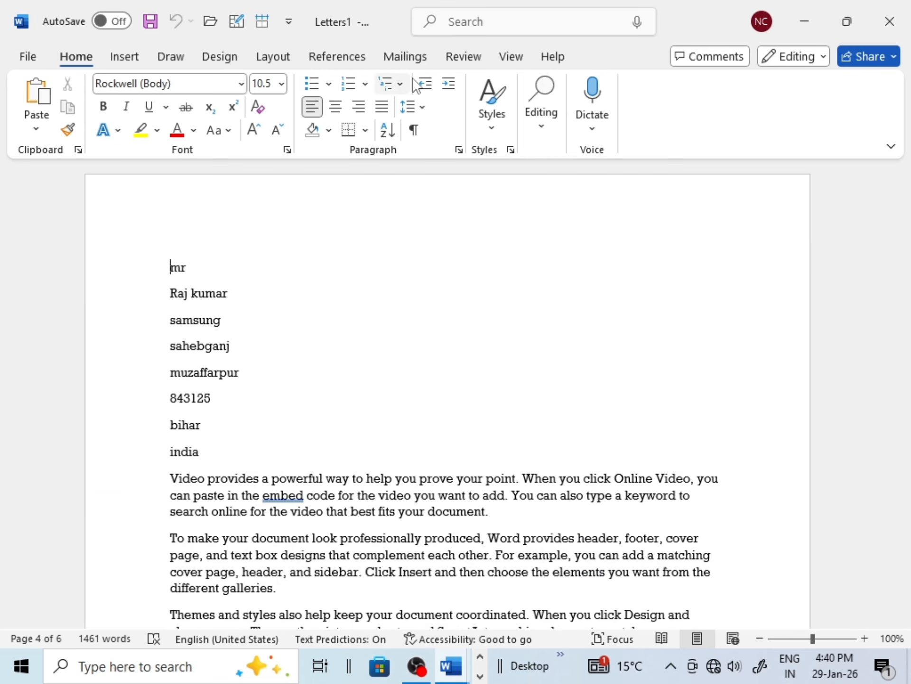
pyautogui.click(413, 59)
# Show the Start Mail Merge document type list over the Letters1 document
pyautogui.click(127, 127)
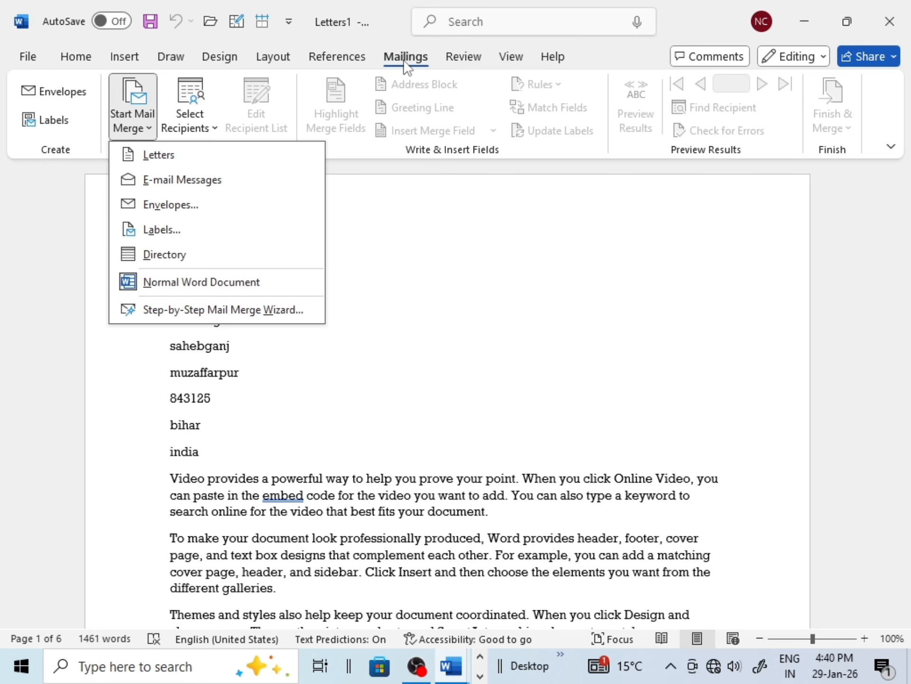
pyautogui.click(293, 411)
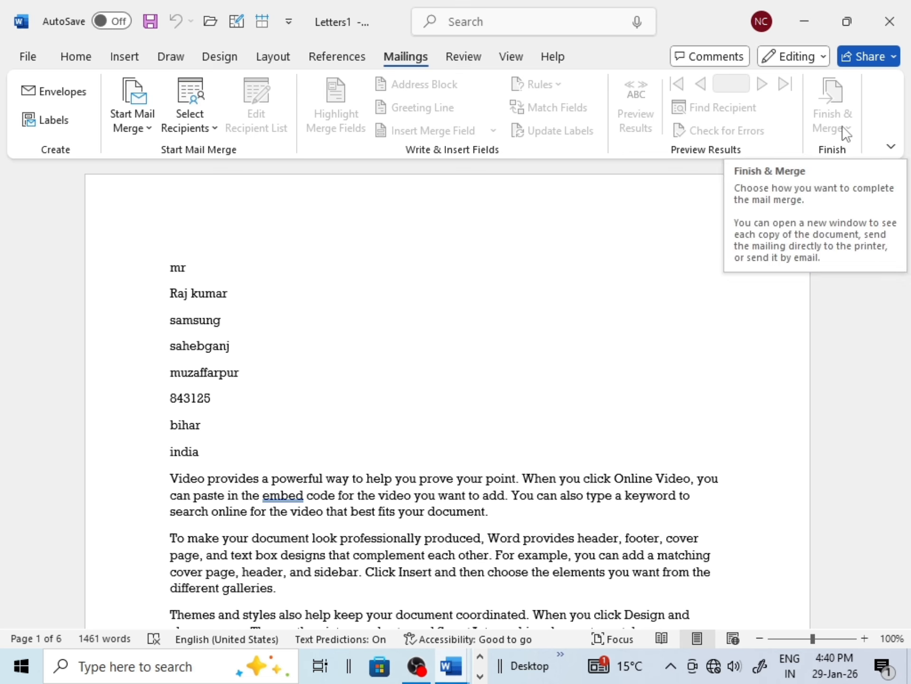
pyautogui.click(145, 127)
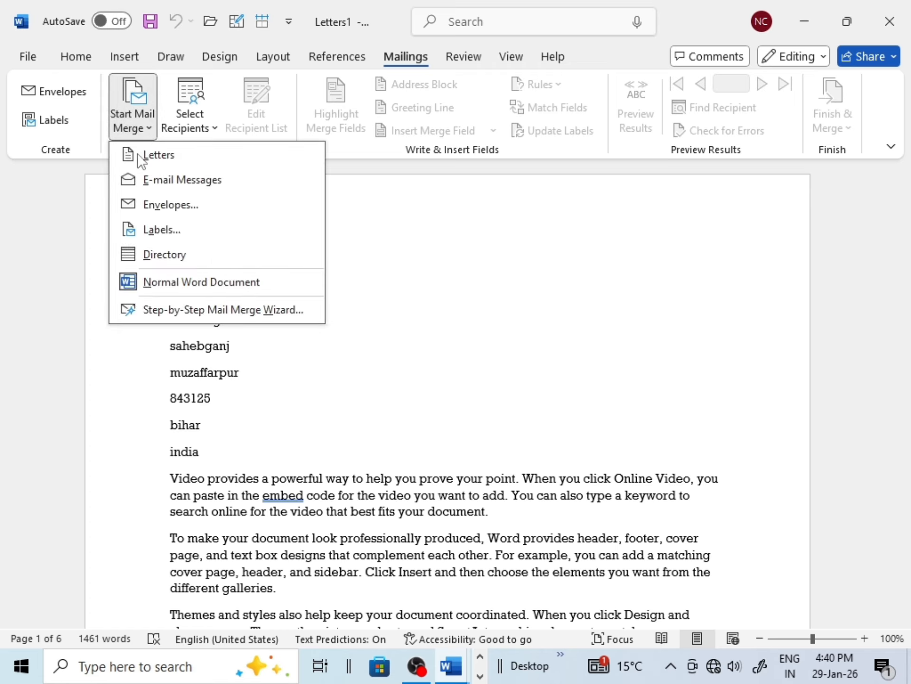